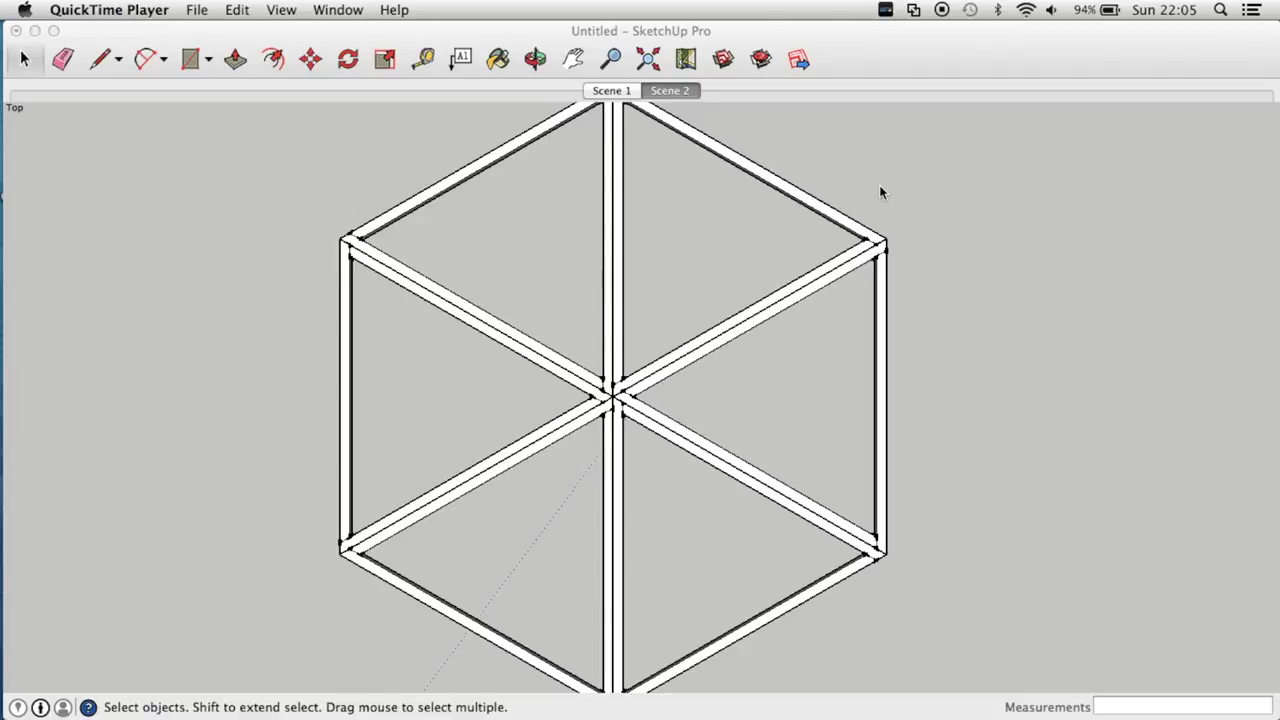
Return to the model and tick the forces layer's Visible box to show the red and blue arrows.
left_click(906, 50)
left_click(968, 44)
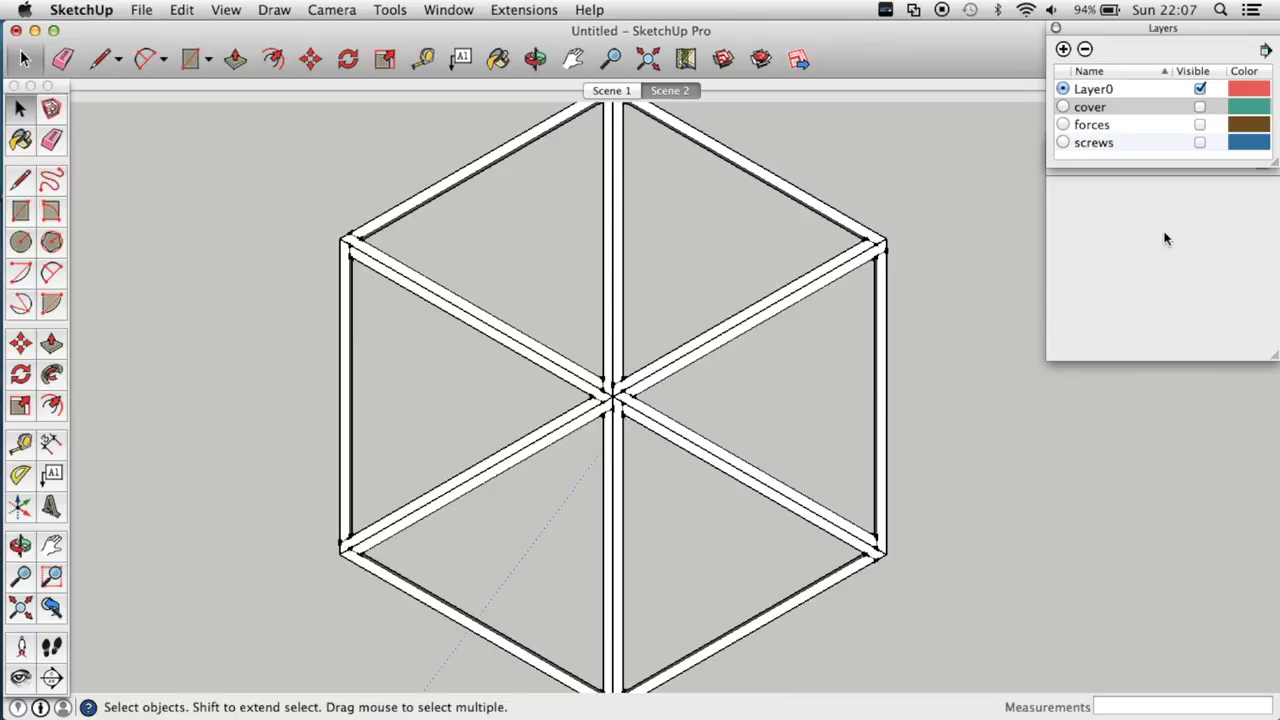
left_click(1201, 124)
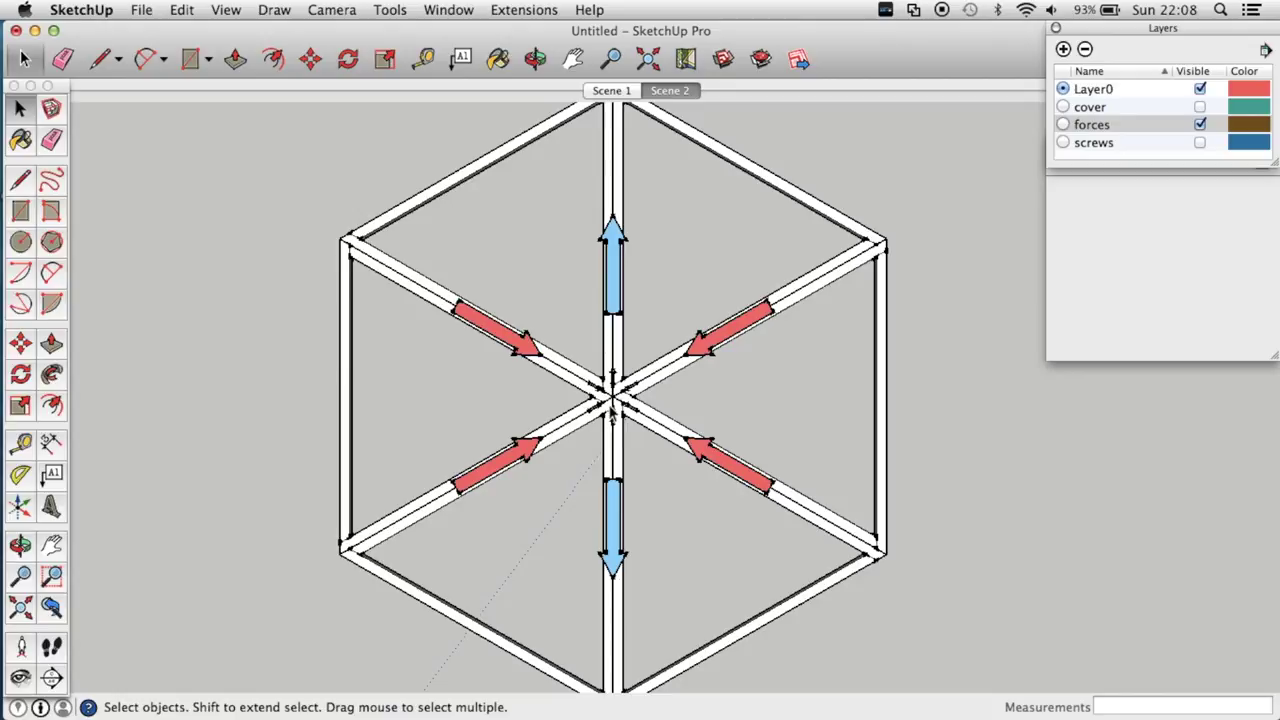
scroll(614, 412, "up", 8)
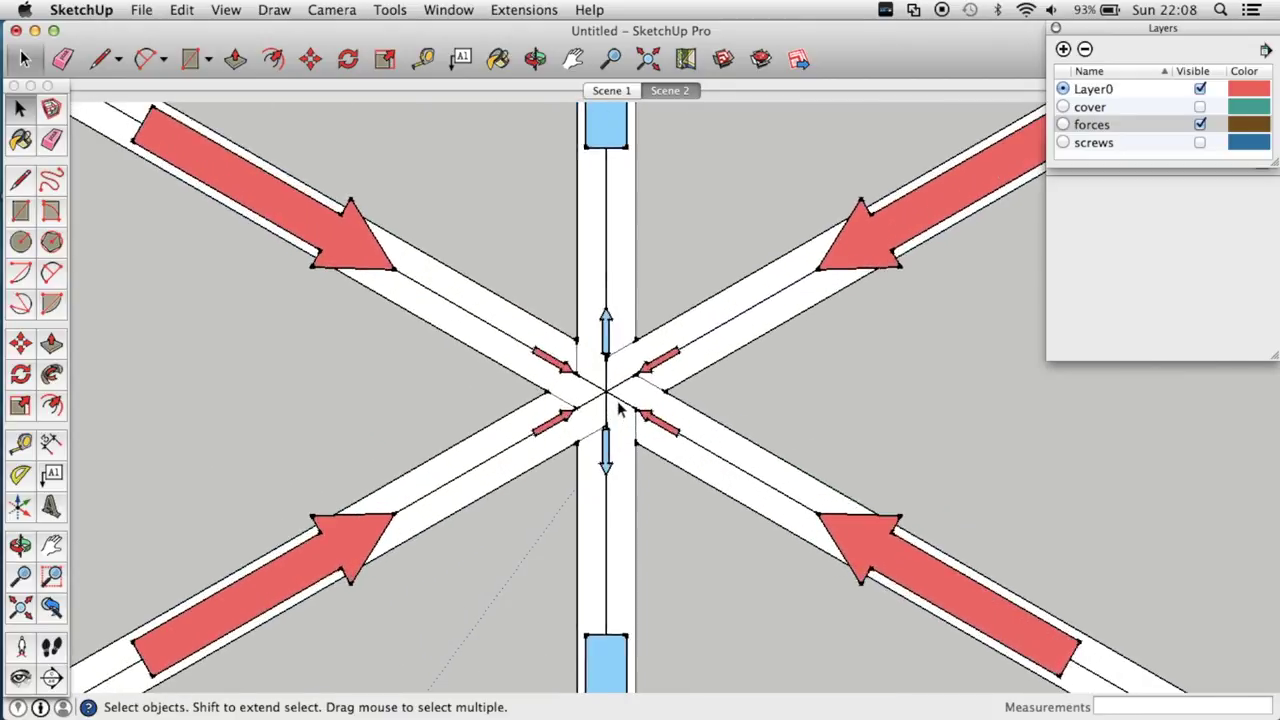
scroll(617, 407, "up", 5)
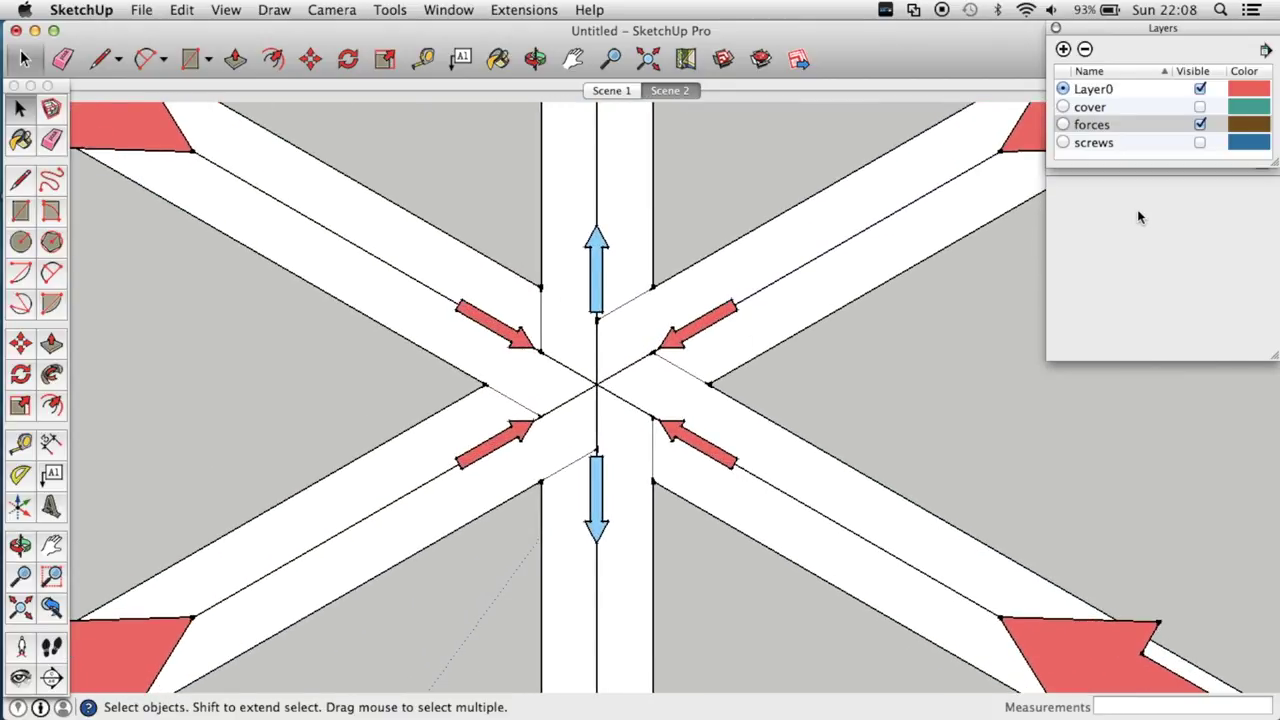
left_click(1200, 143)
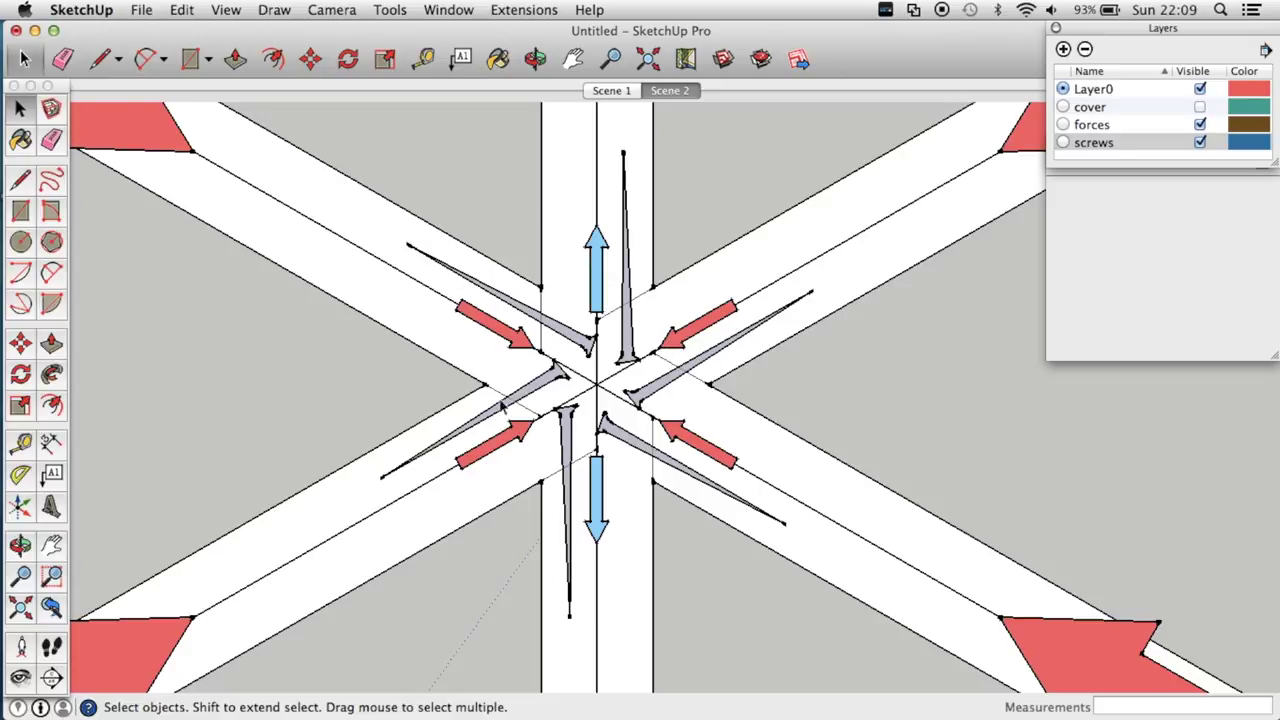
left_click(1199, 143)
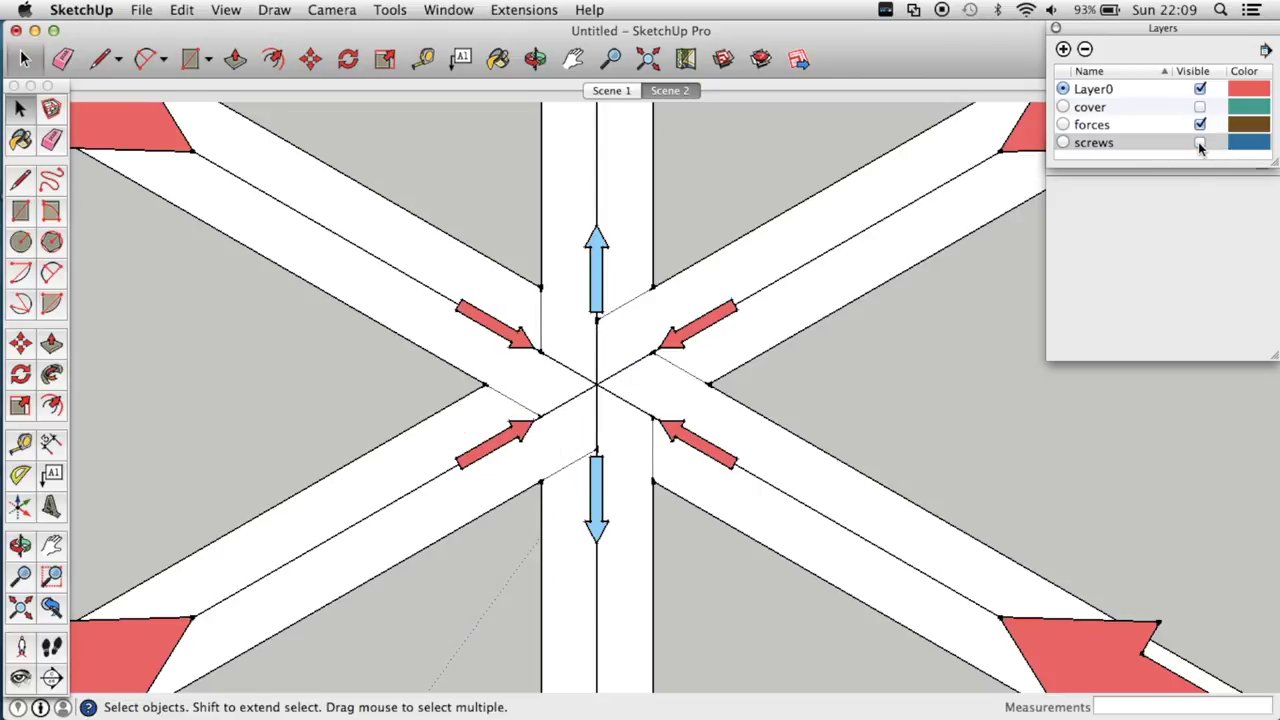
left_click(479, 283)
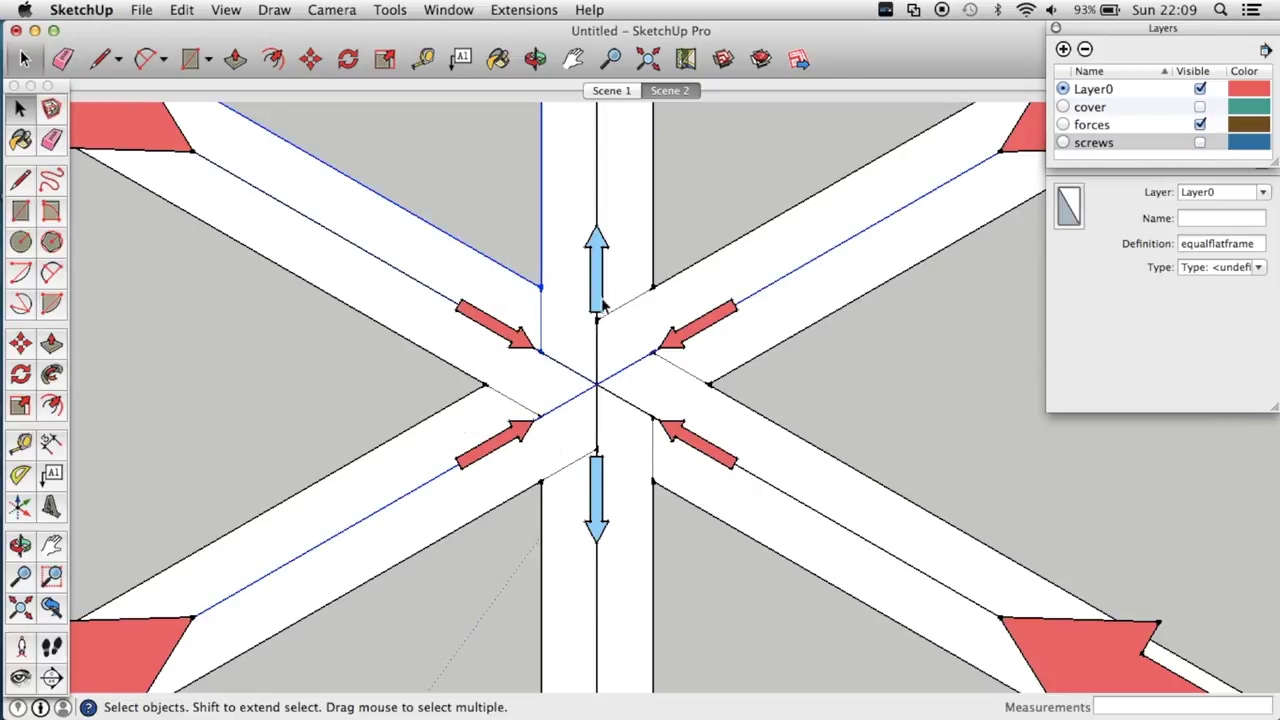
Move both selected frames 18mm along the green axis from the hub centre, then inspect the offset.
left_click(703, 280, "shift")
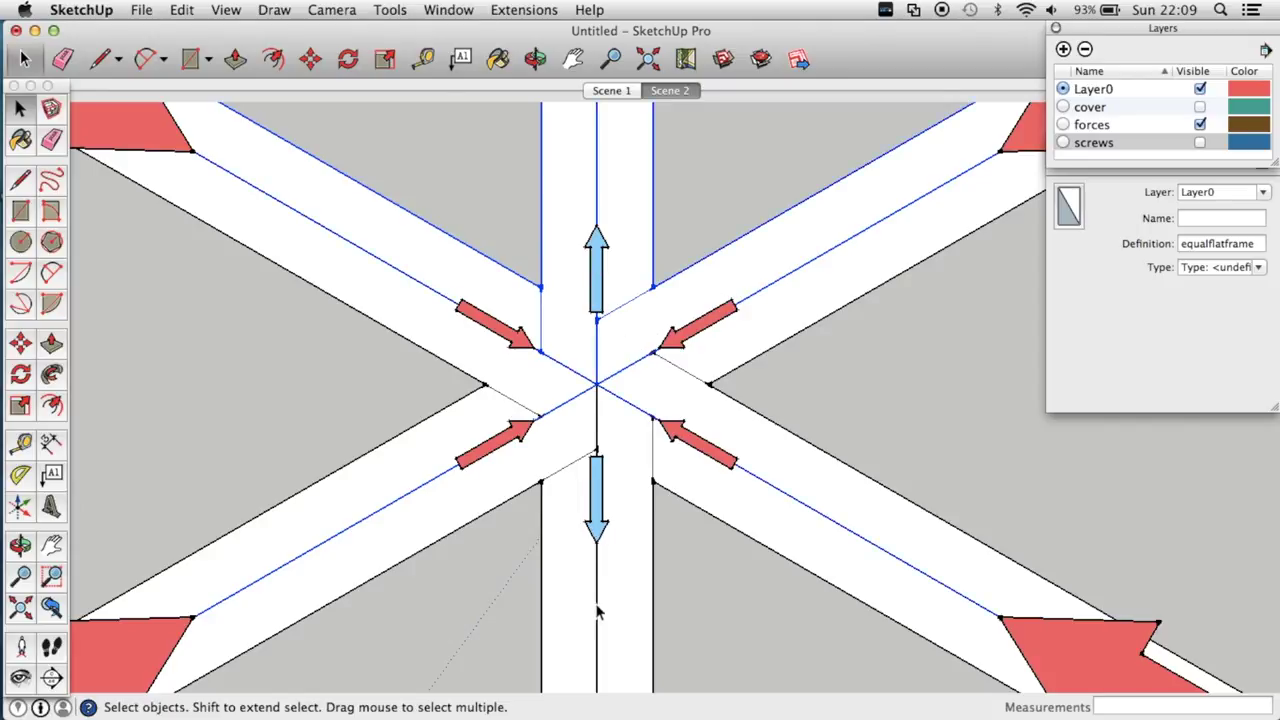
left_click(310, 59)
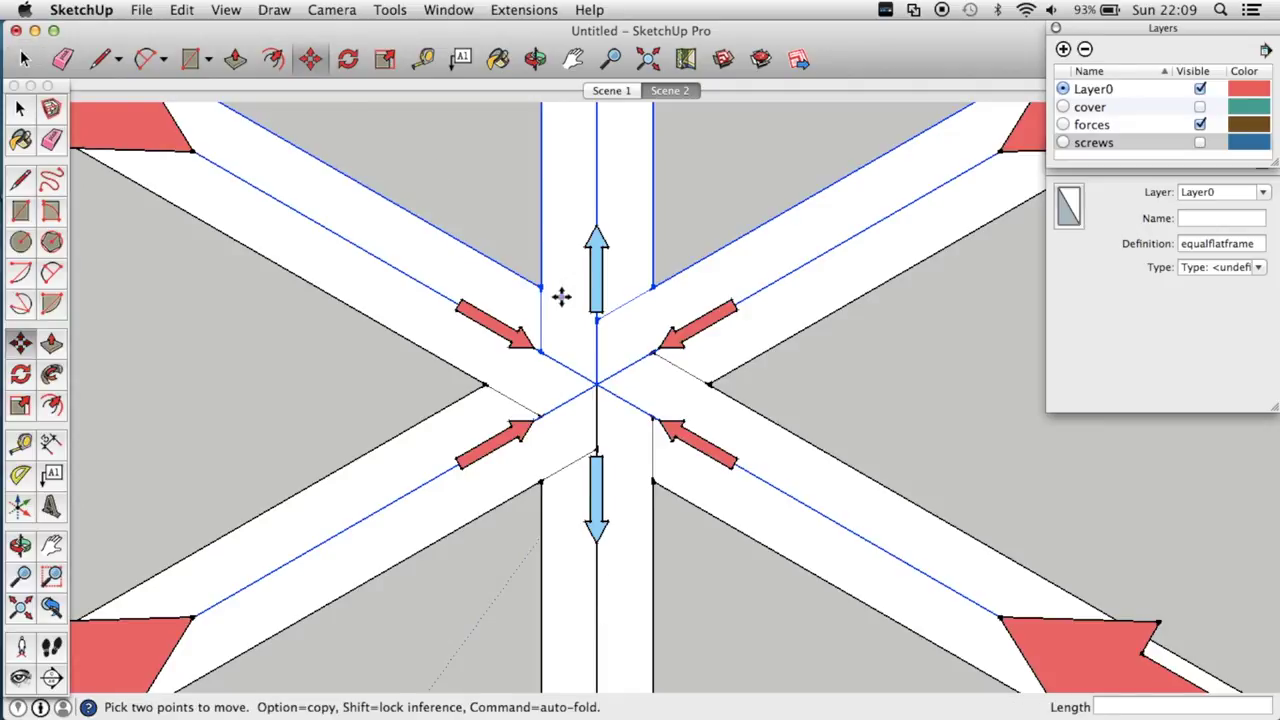
left_click(597, 384)
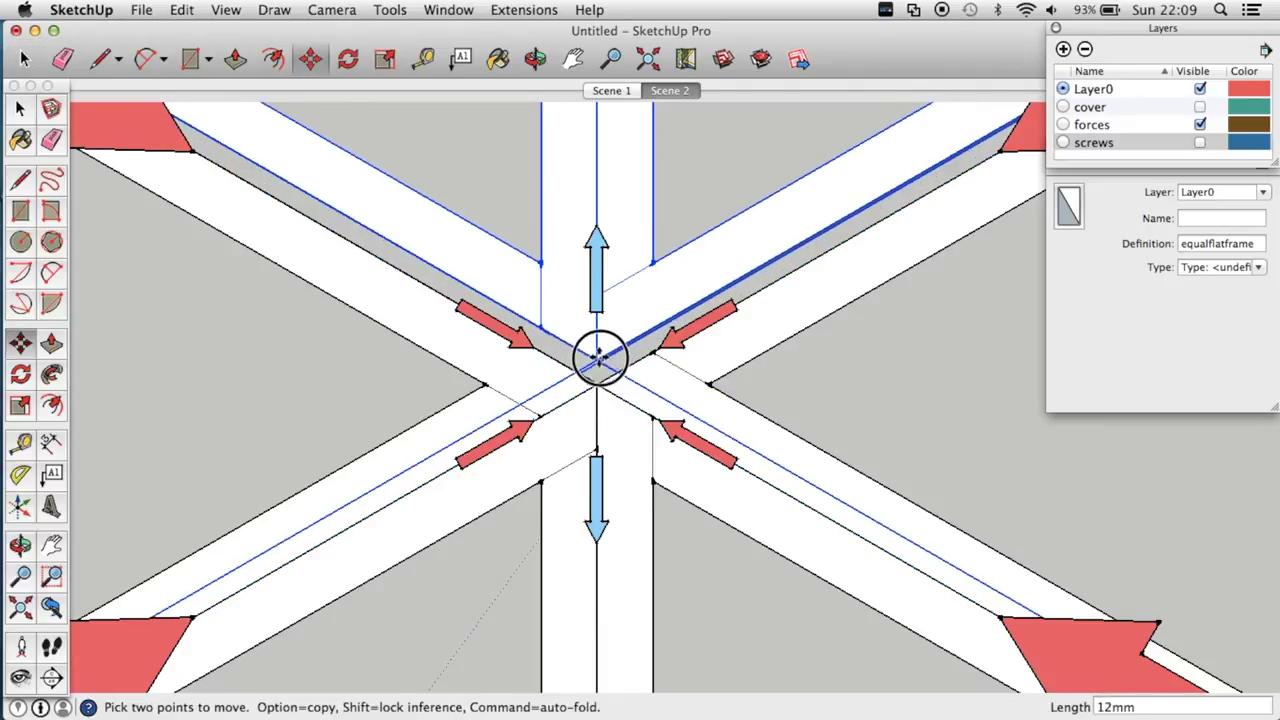
left_click(596, 268)
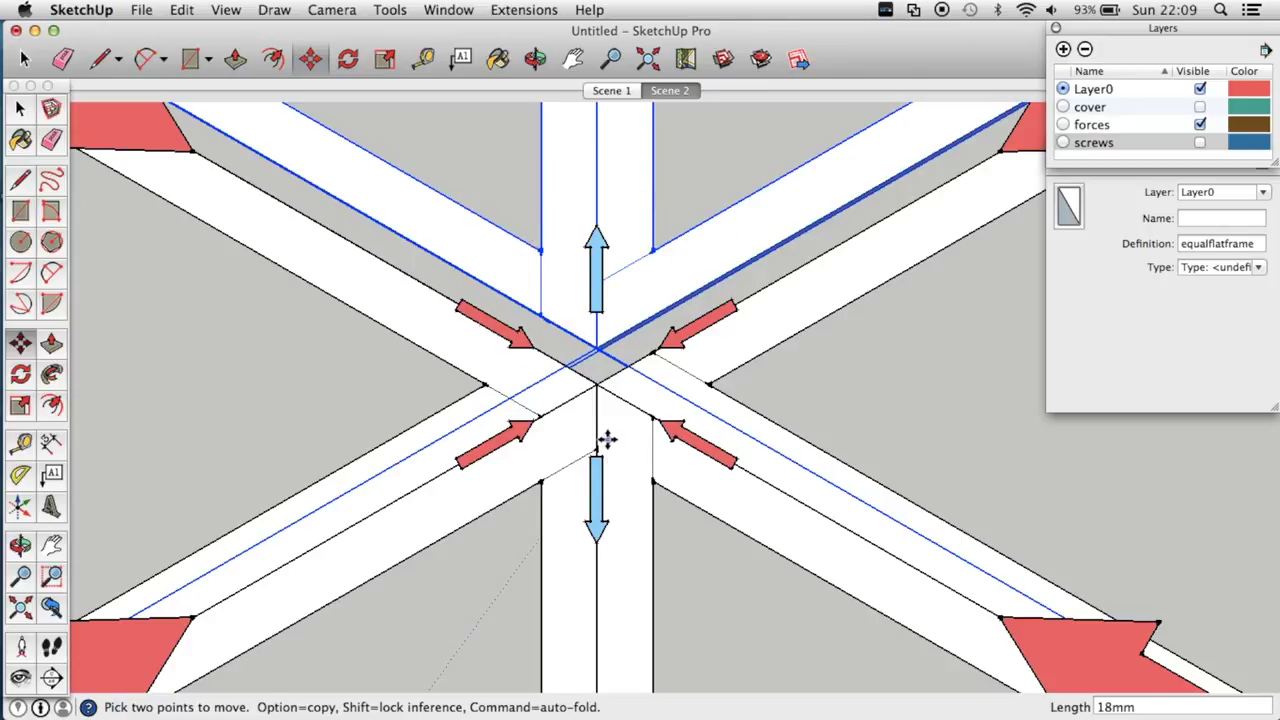
scroll(607, 482, "down", 10)
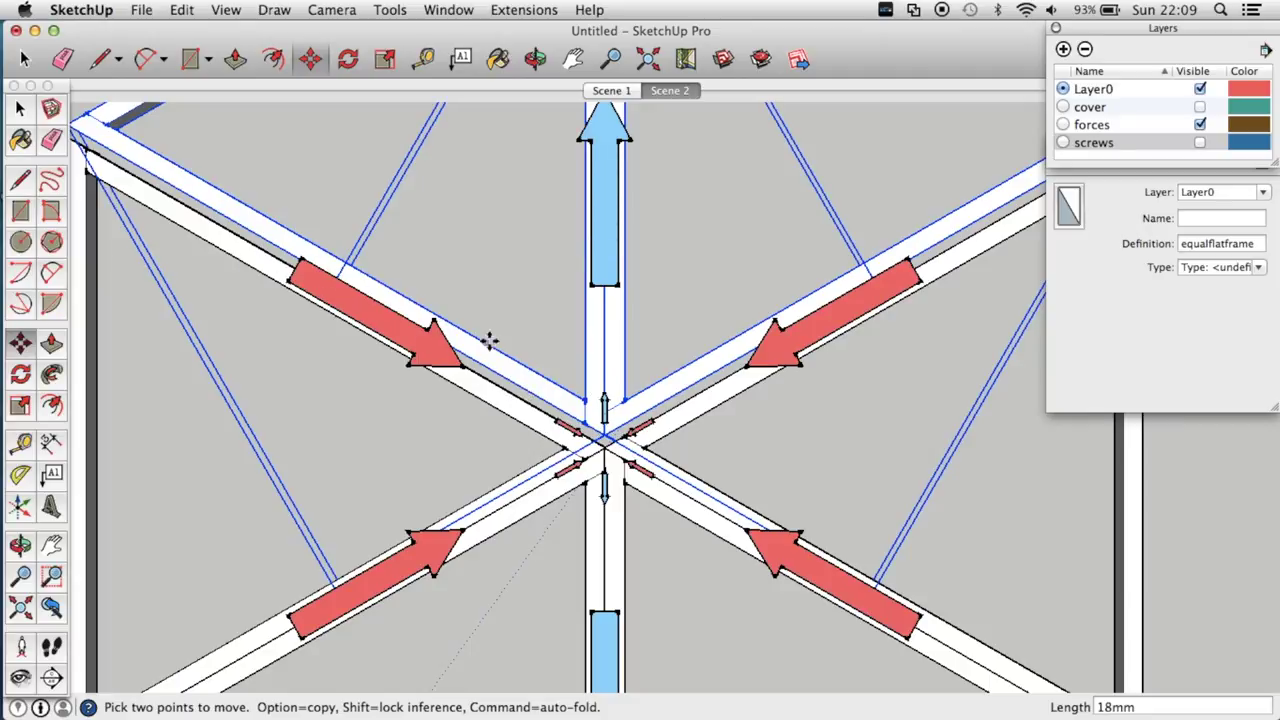
scroll(510, 388, "down", 2)
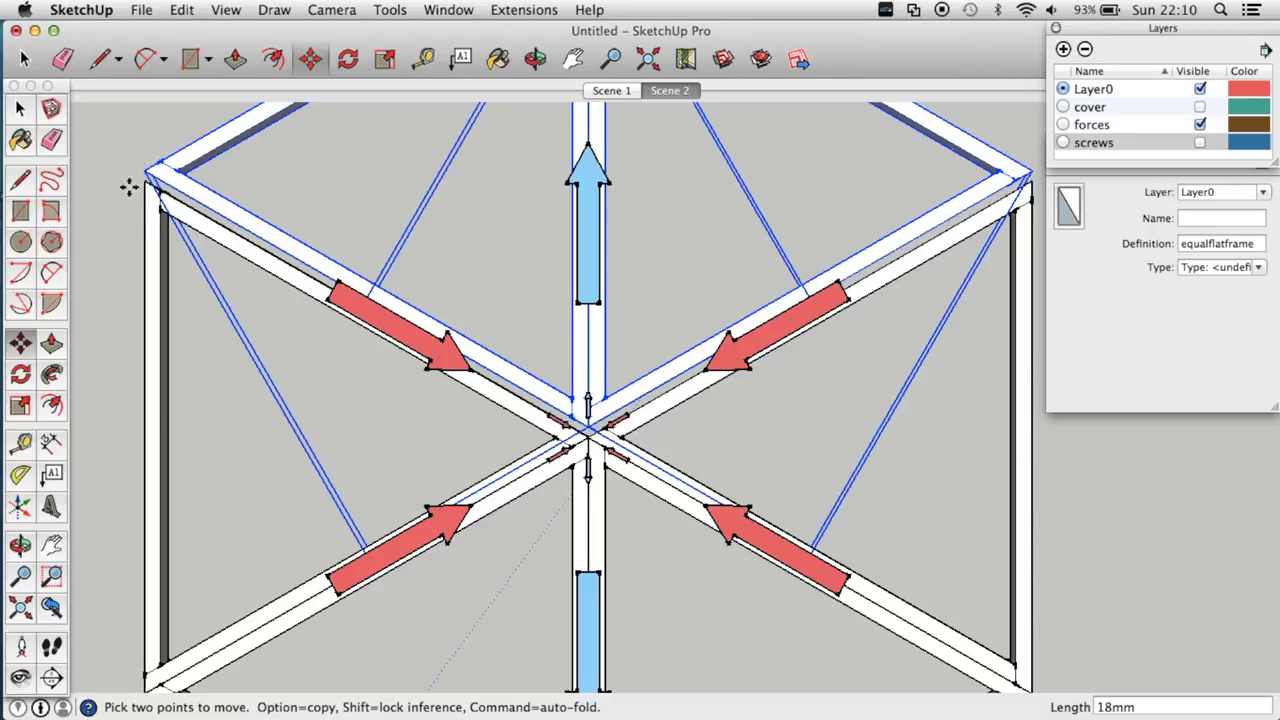
scroll(610, 420, "down", 1)
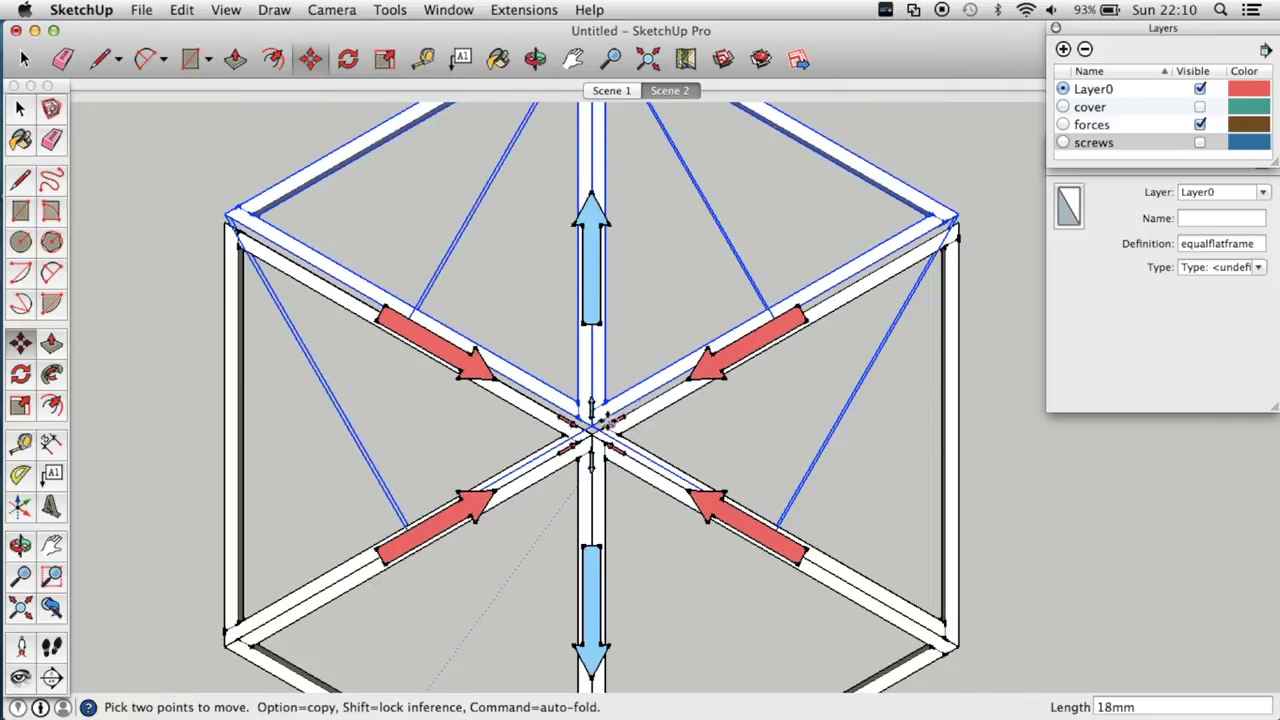
scroll(600, 424, "up", 2)
scroll(582, 425, "up", 1)
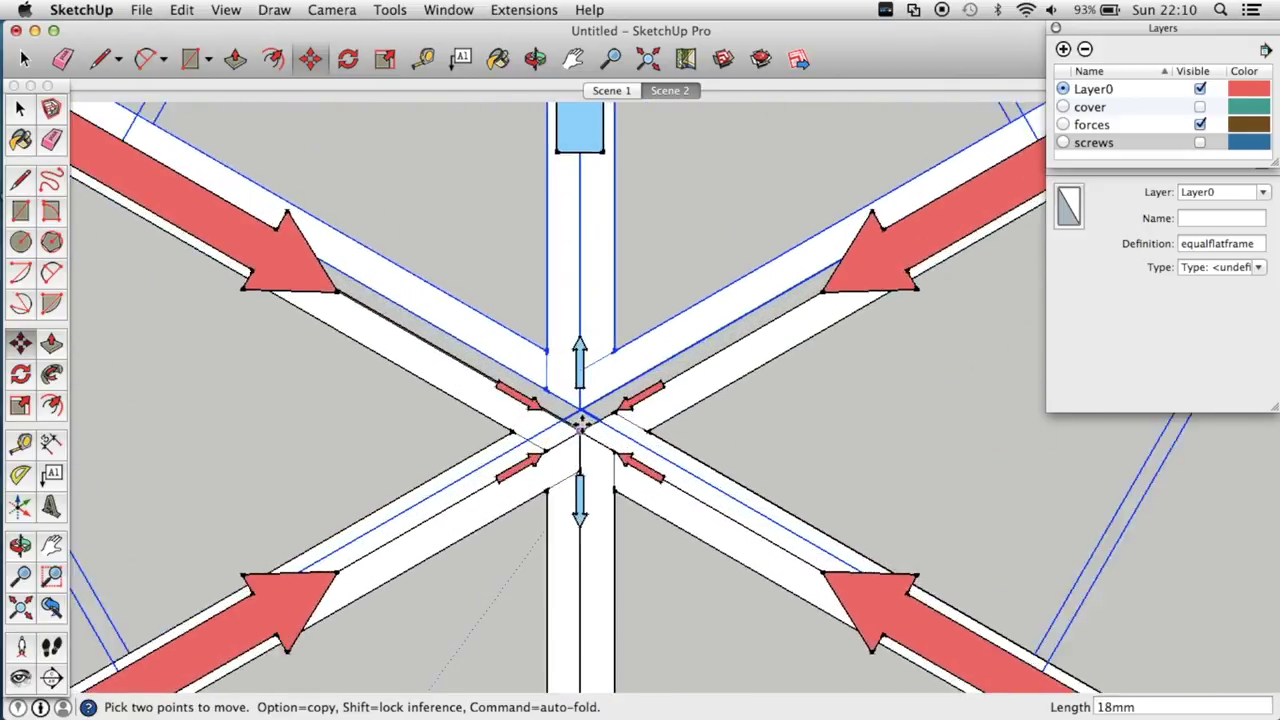
scroll(580, 425, "up", 2)
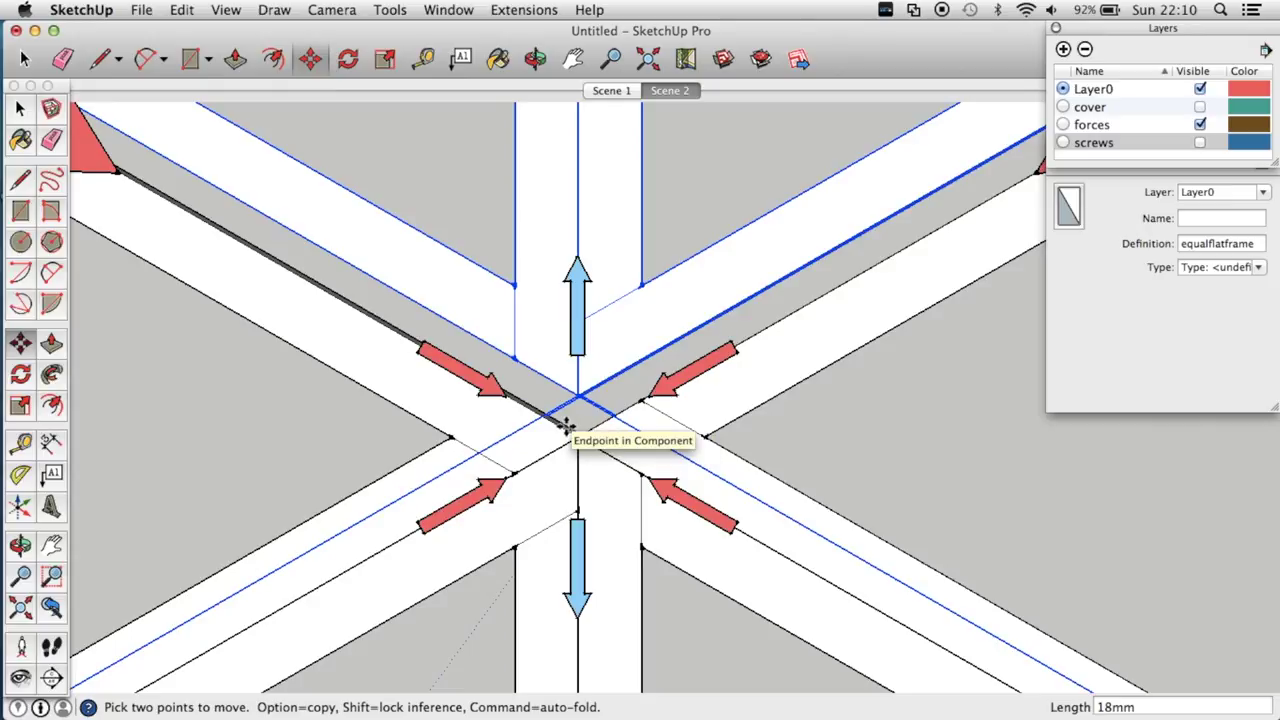
scroll(570, 430, "down", 5)
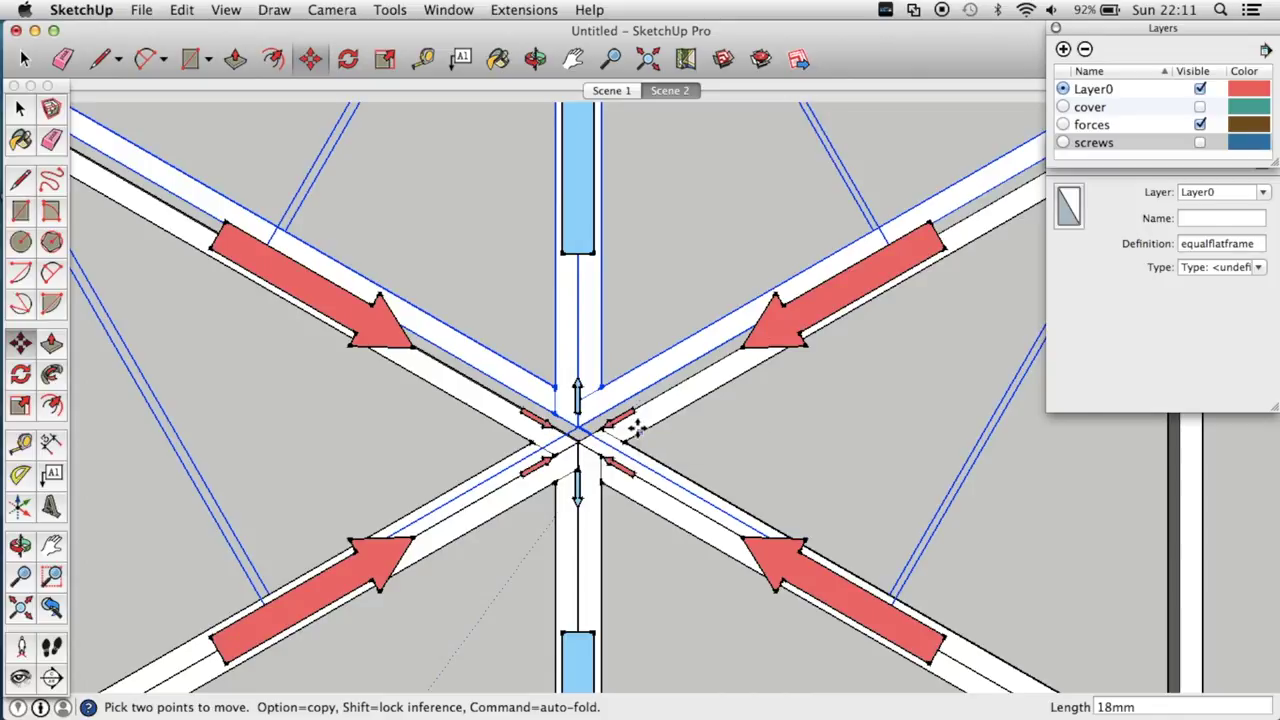
scroll(636, 428, "up", 4)
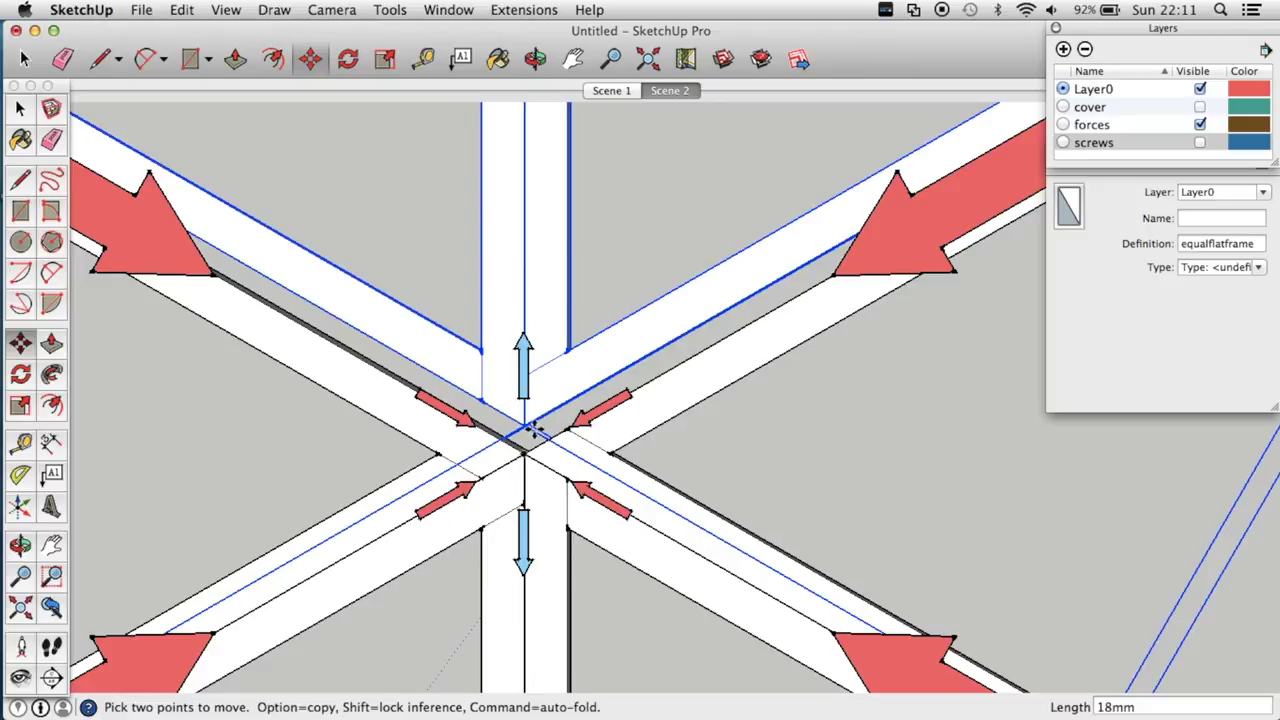
Snap the offset frame's junction endpoint back onto the hub centre point.
left_click(529, 428)
left_click(525, 455)
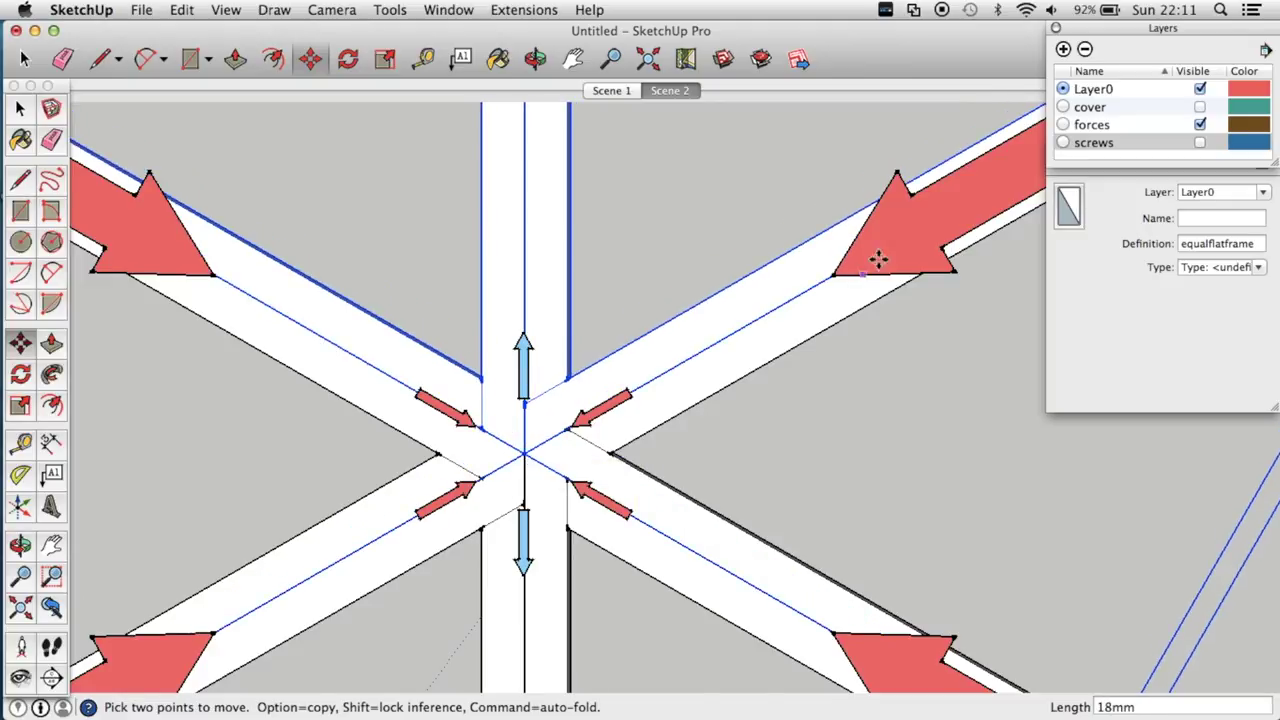
left_click(524, 452)
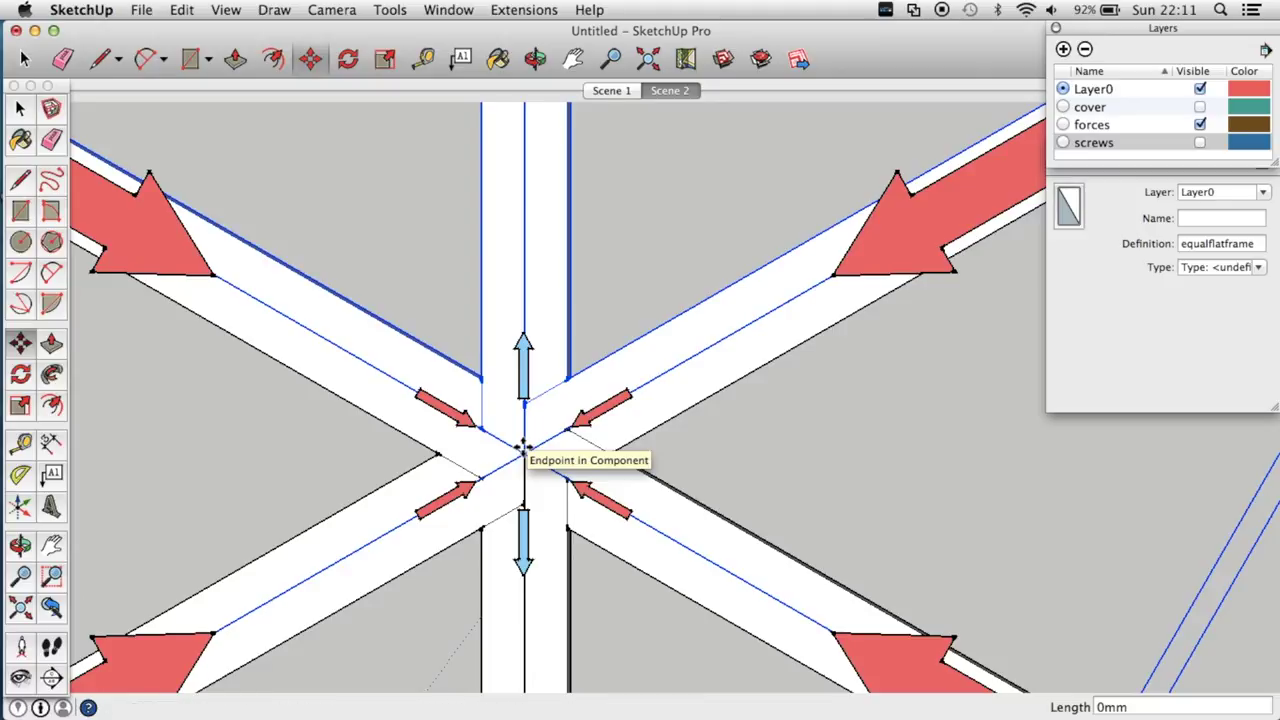
mouse_move(521, 449)
left_mouse_down()
mouse_move(528, 394)
mouse_move(529, 443)
mouse_move(580, 400)
mouse_move(529, 449)
left_mouse_up()
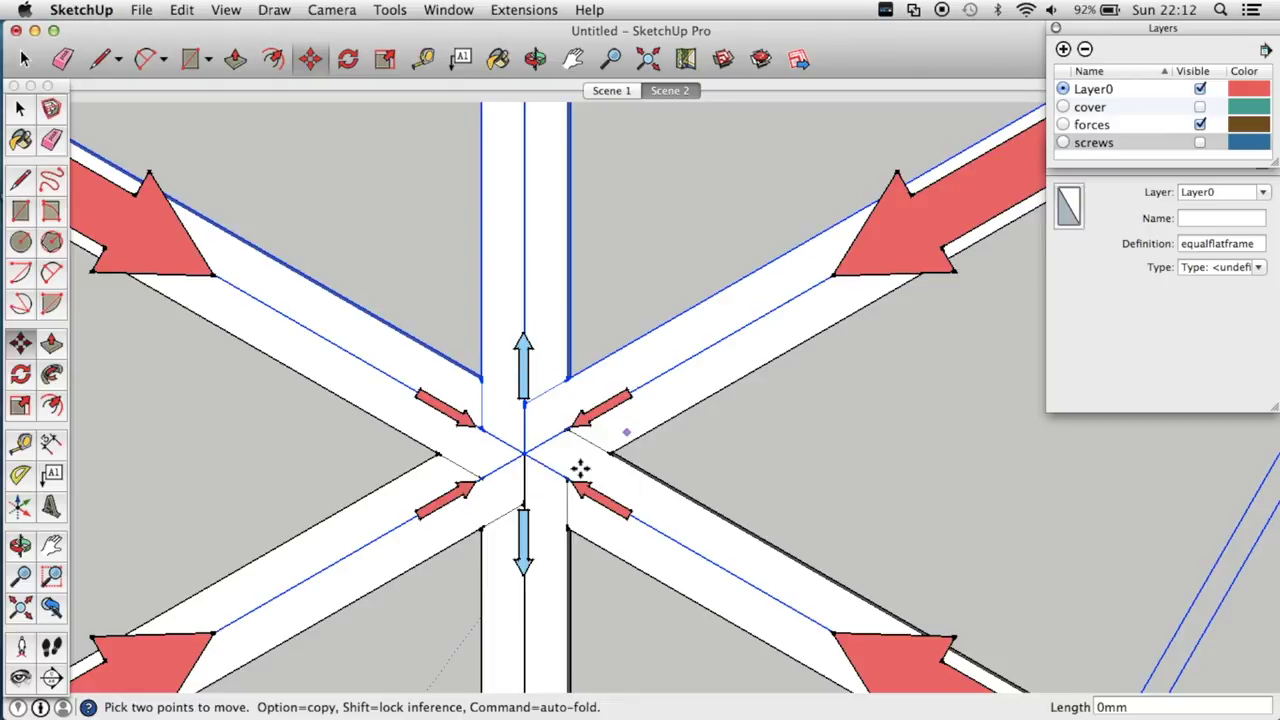
scroll(547, 470, "down", 10)
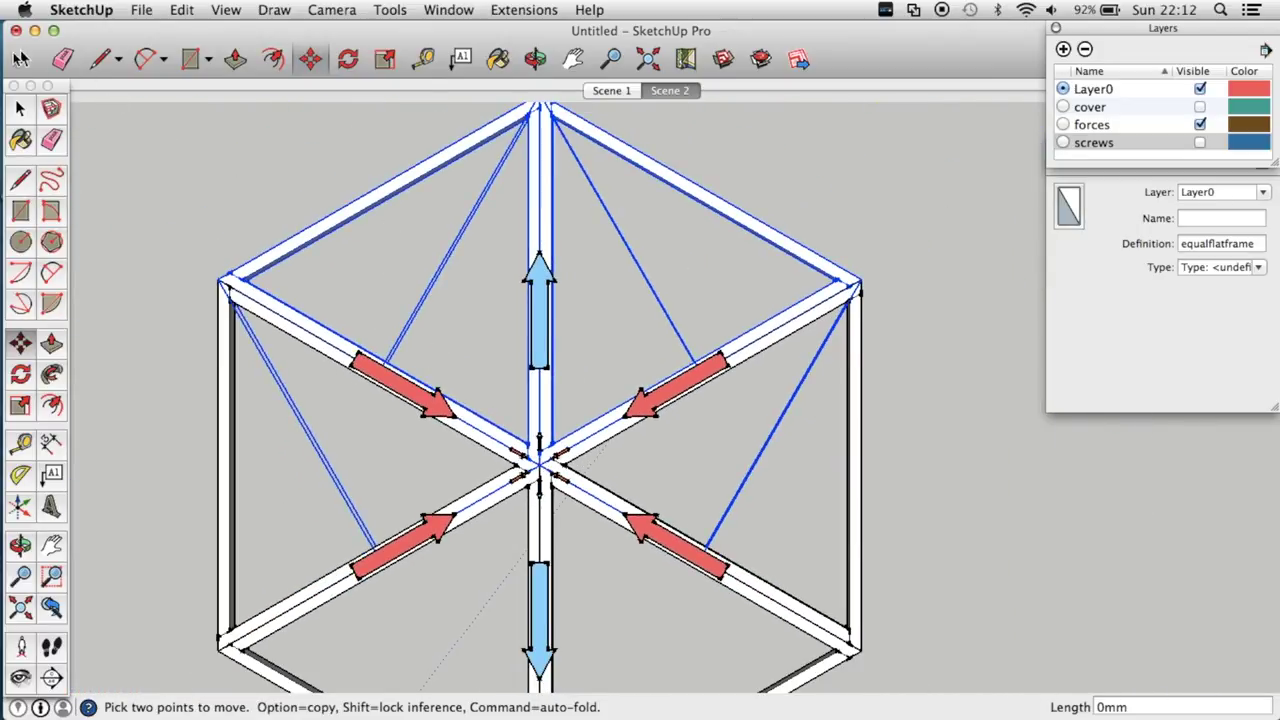
key("space")
Move the strut frame 22mm along the green axis from the joint centre.
scroll(614, 522, "up", 5)
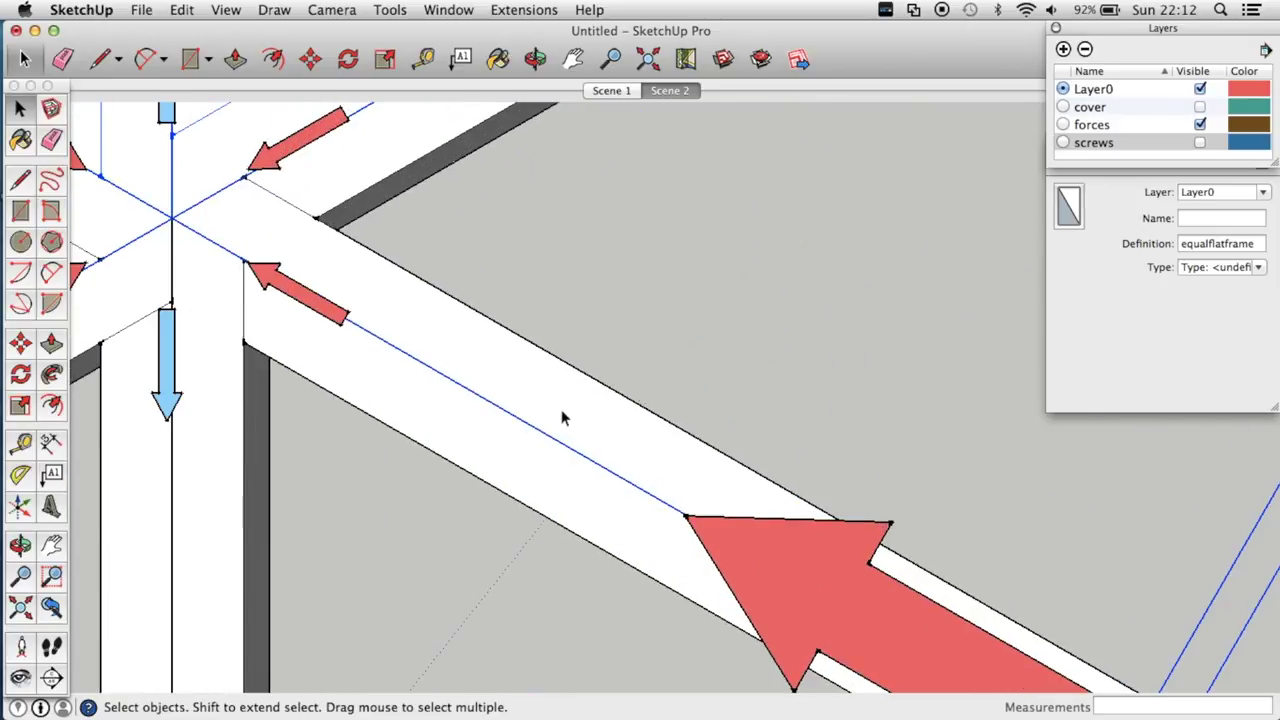
scroll(563, 417, "down", 5)
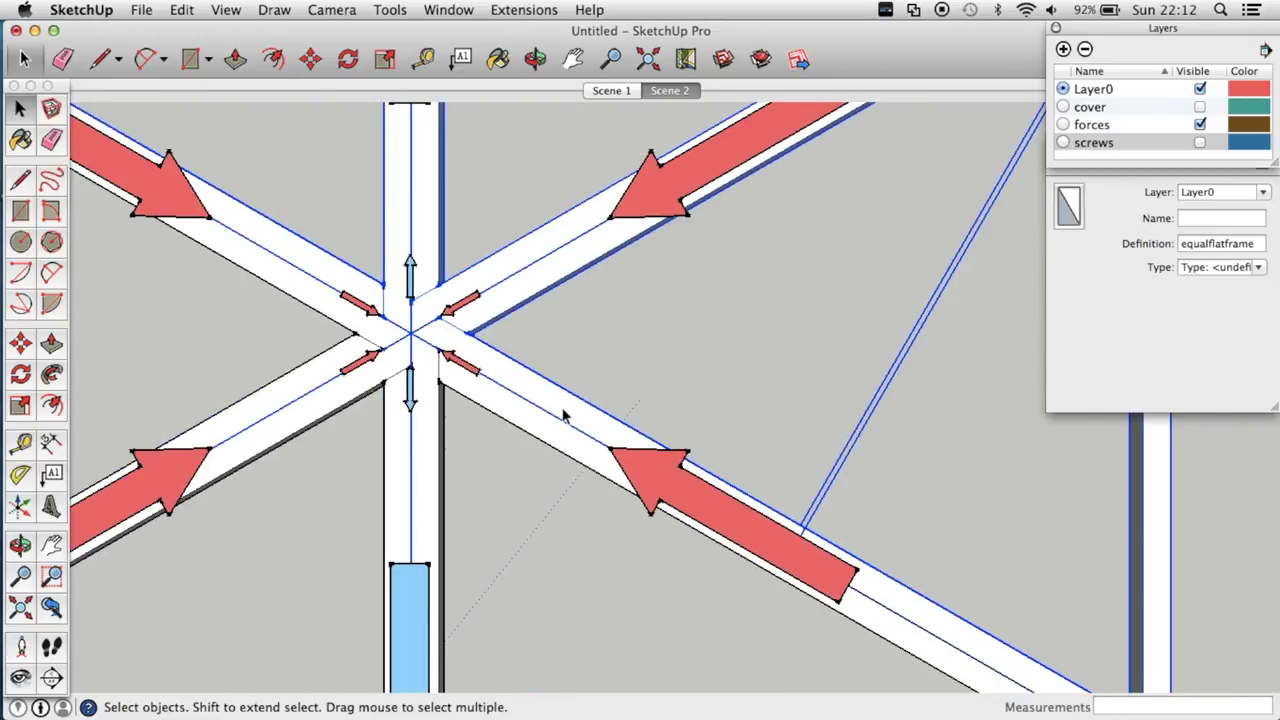
left_click(313, 62)
left_click(414, 320)
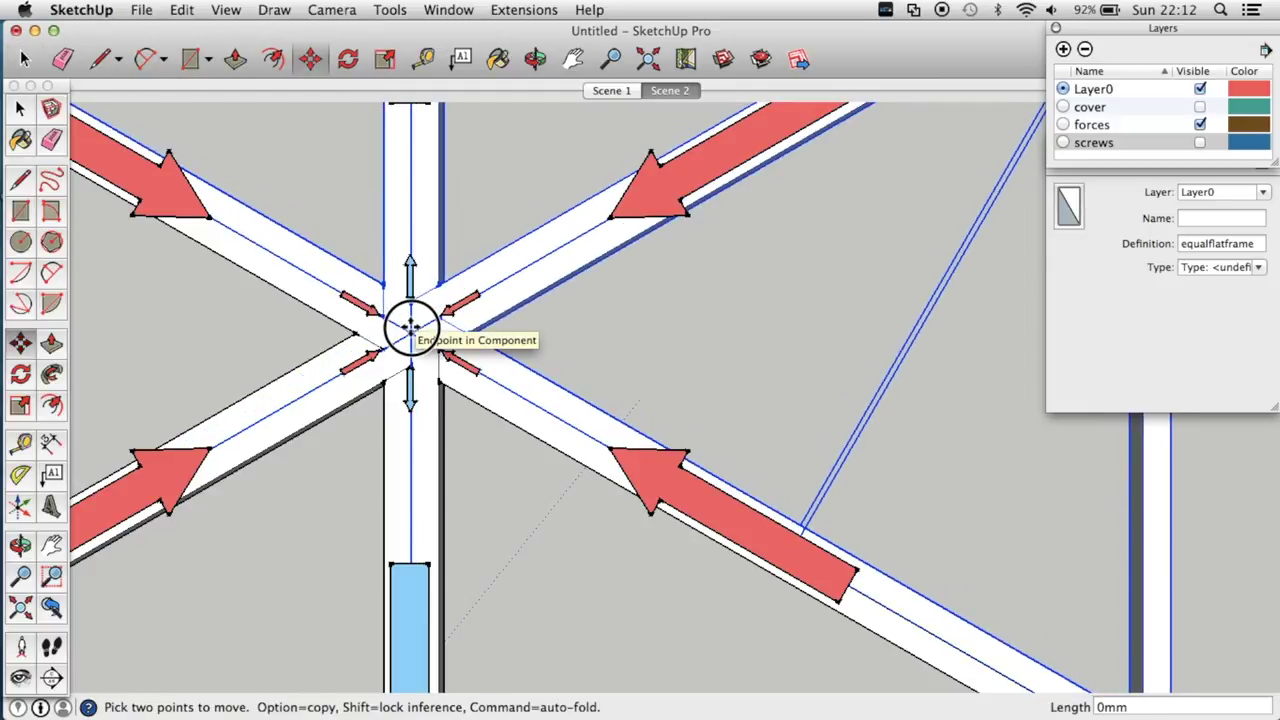
left_click(410, 316)
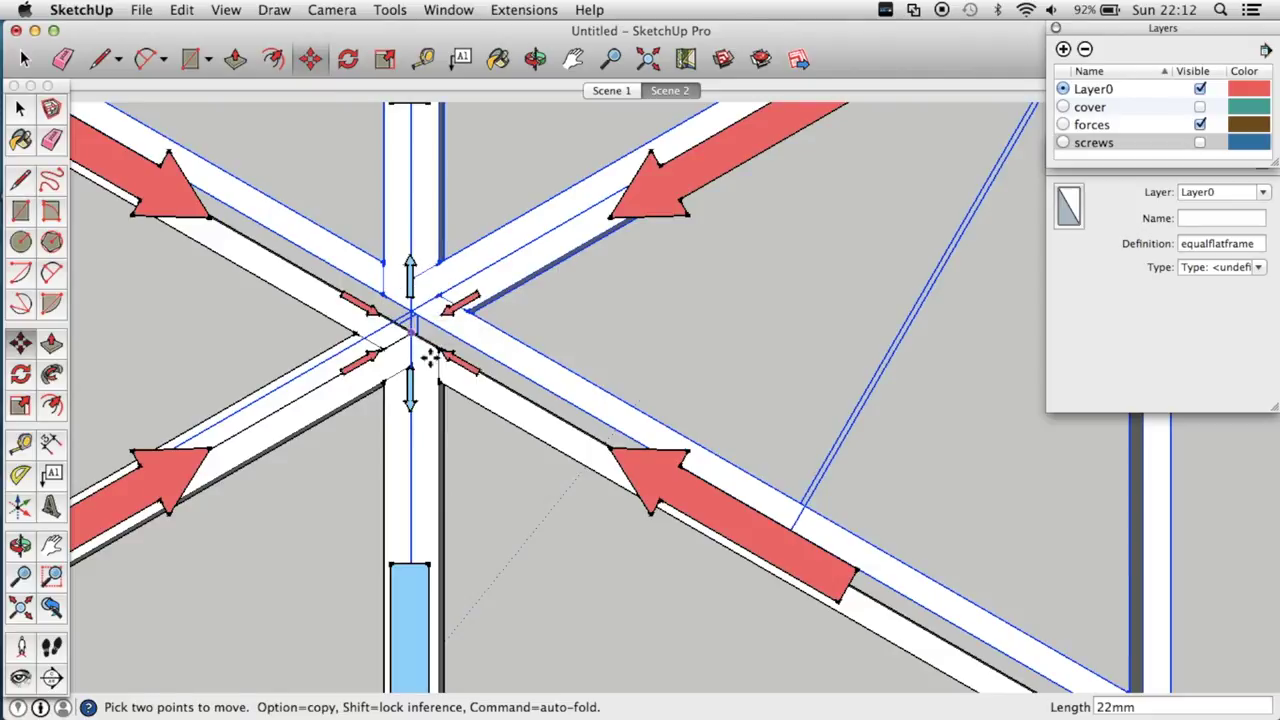
scroll(471, 497, "down", 4)
scroll(418, 398, "up", 1)
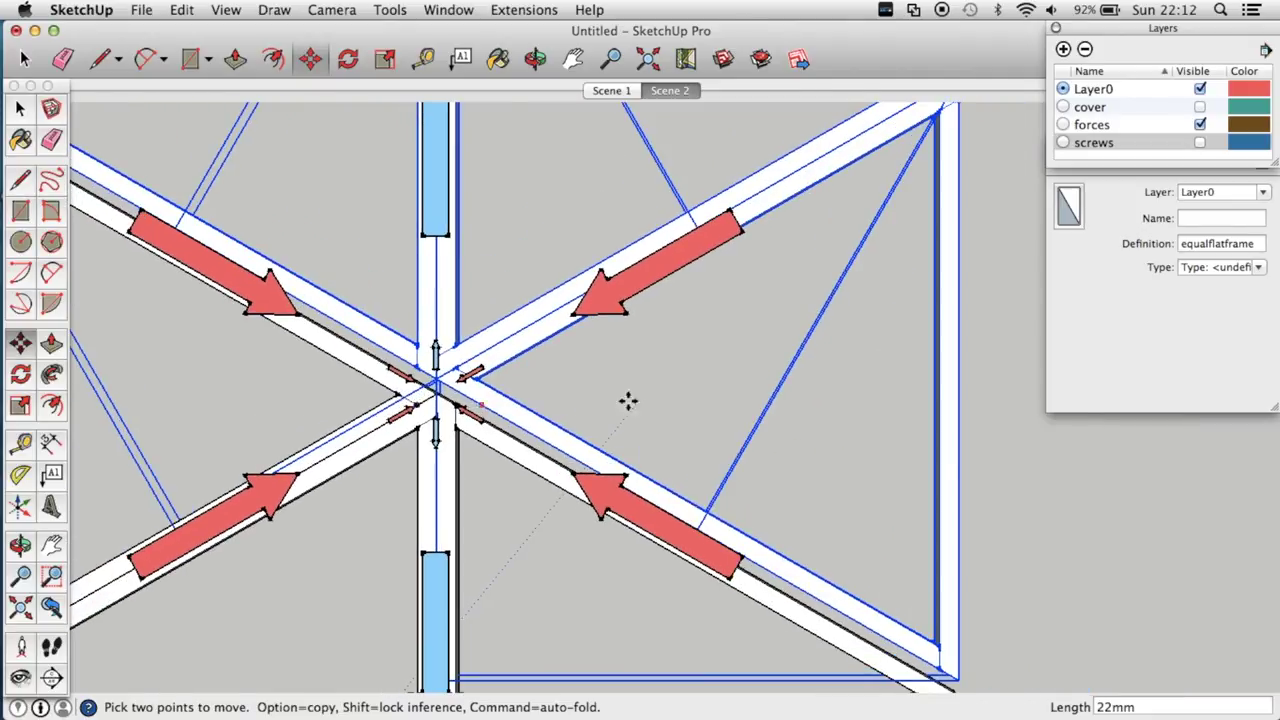
Return to the Select tool and clear the selection.
left_click(60, 59)
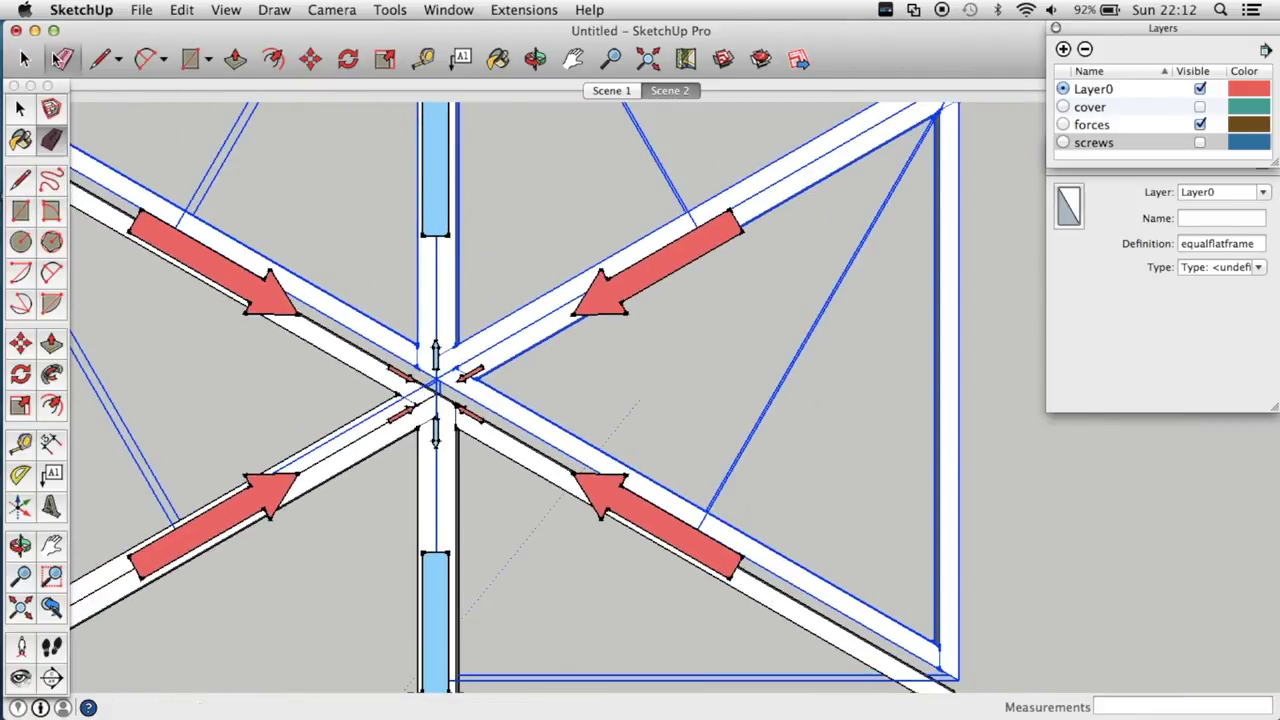
left_click(25, 59)
left_click(1076, 499)
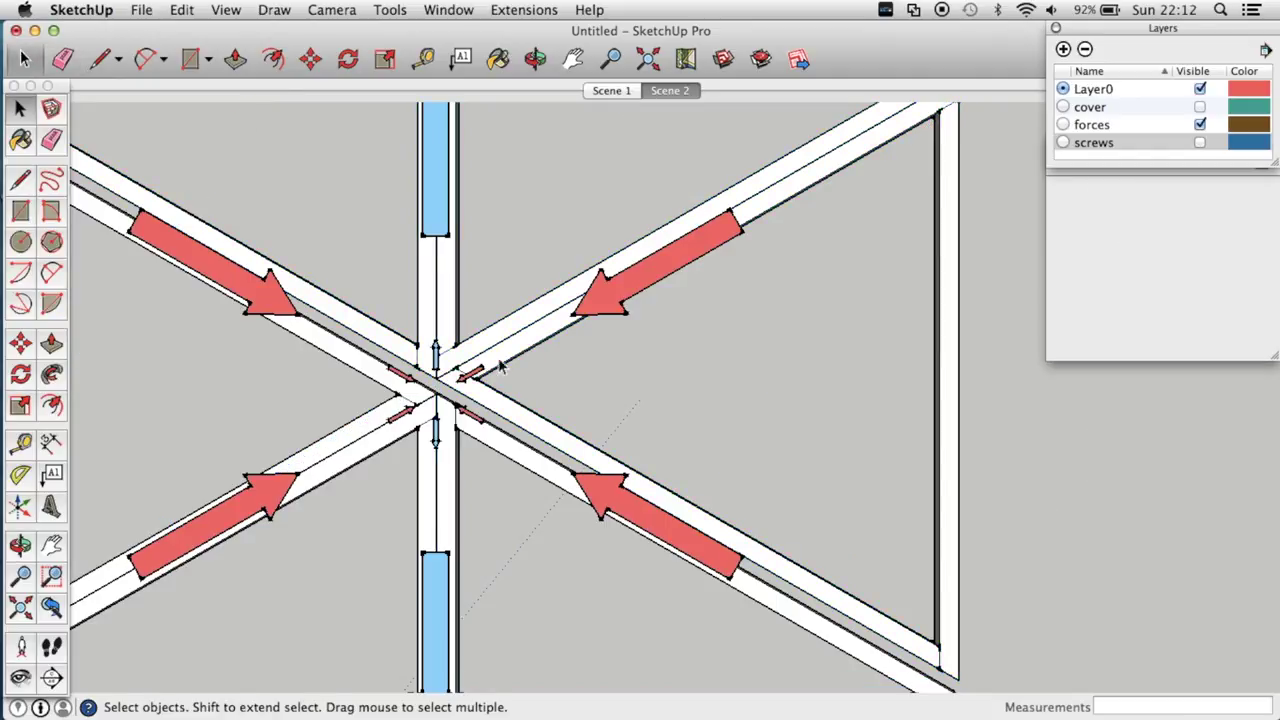
scroll(443, 390, "up", 5)
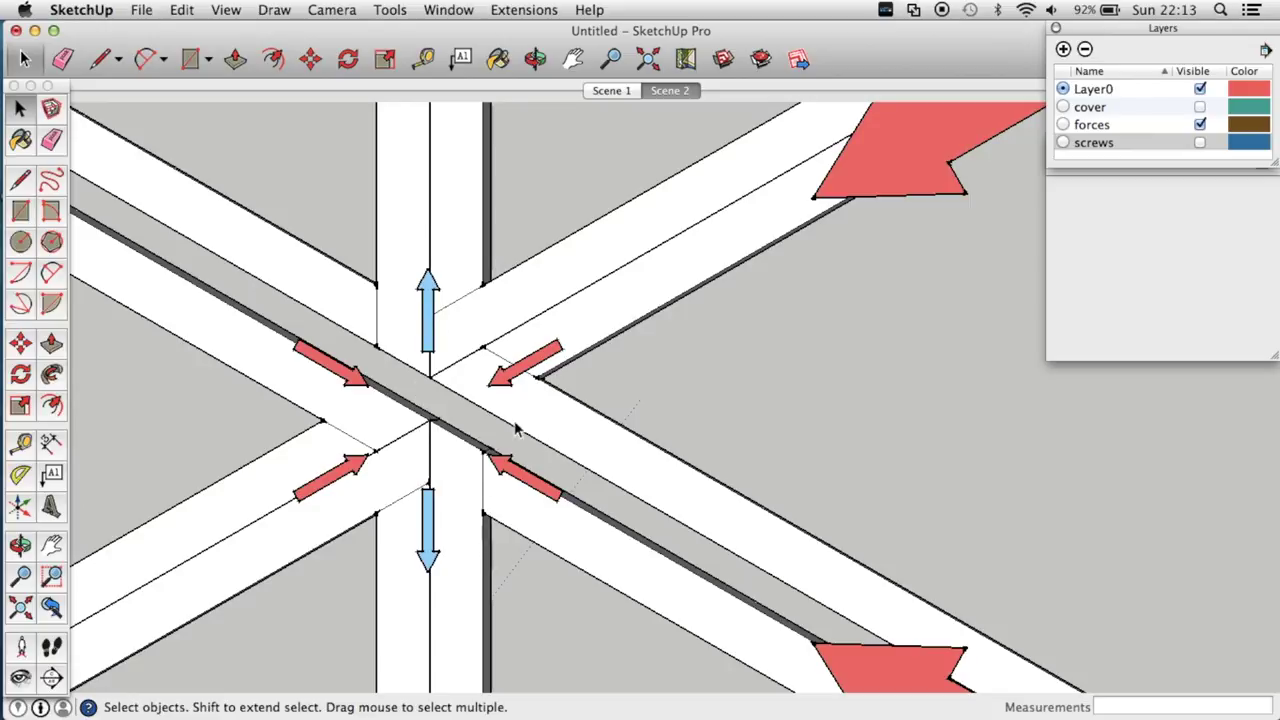
scroll(517, 428, "down", 1)
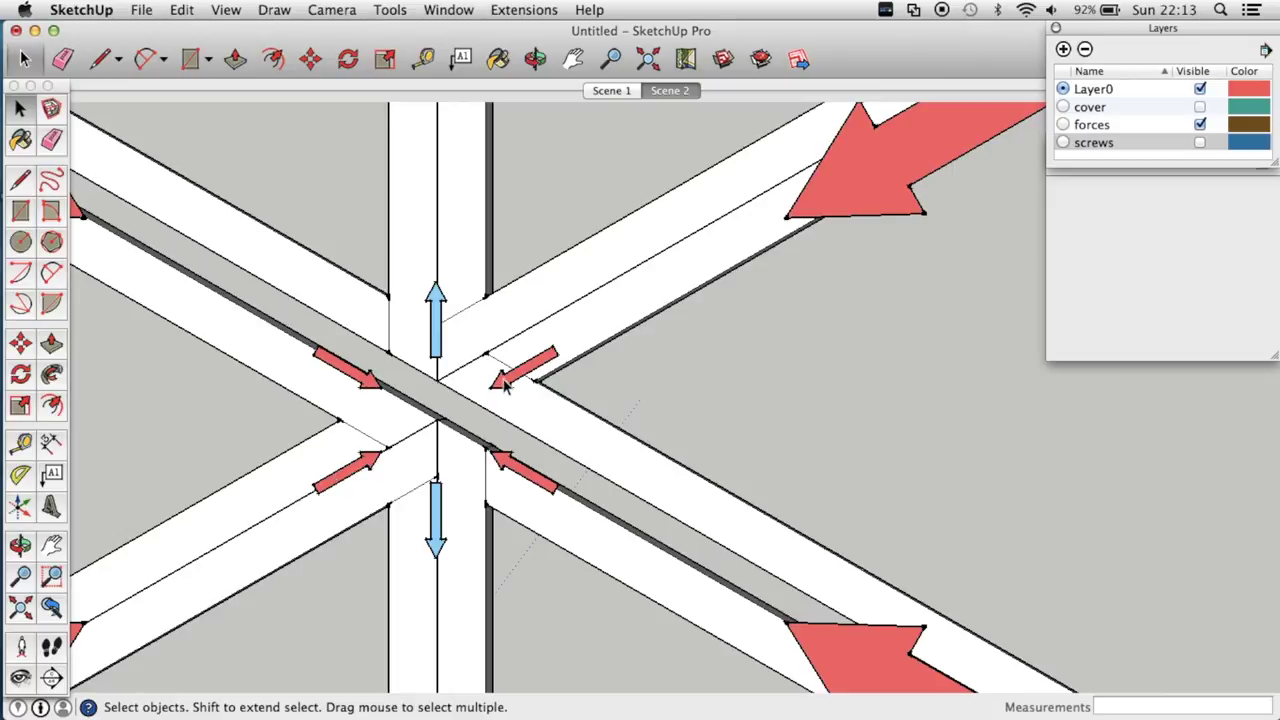
scroll(455, 428, "down", 1)
scroll(425, 445, "up", 3)
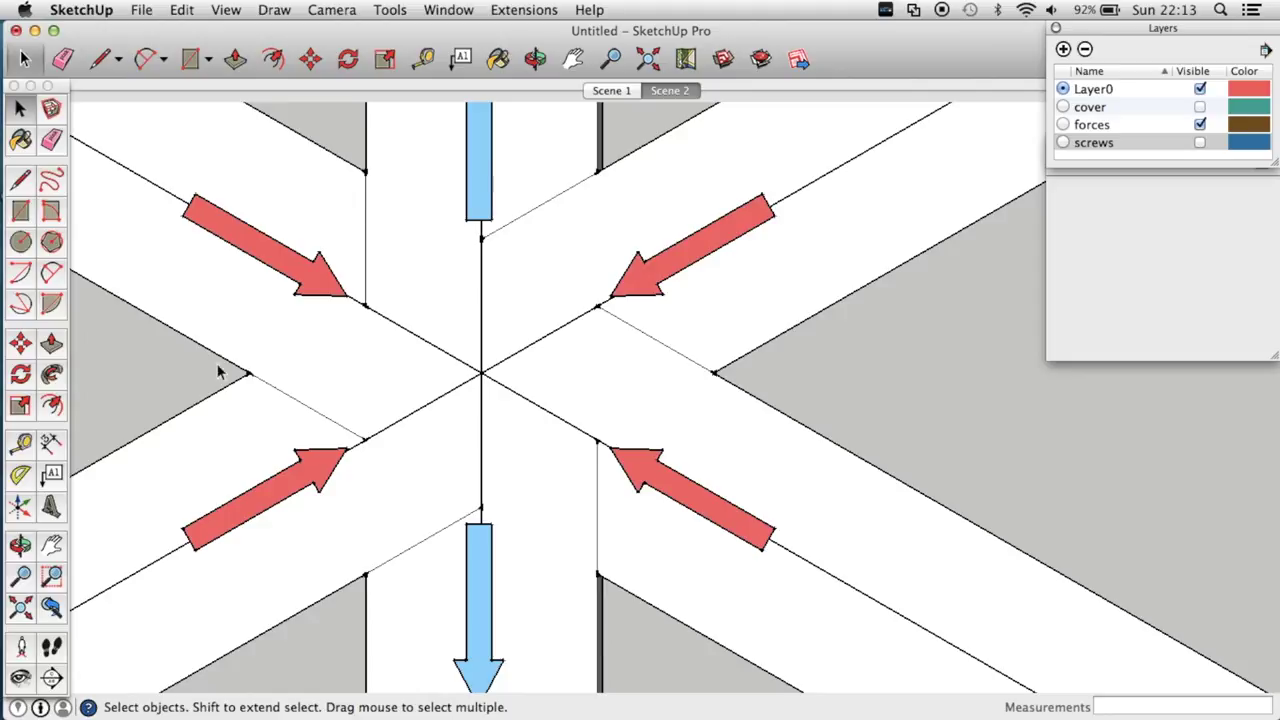
scroll(480, 345, "down", 2)
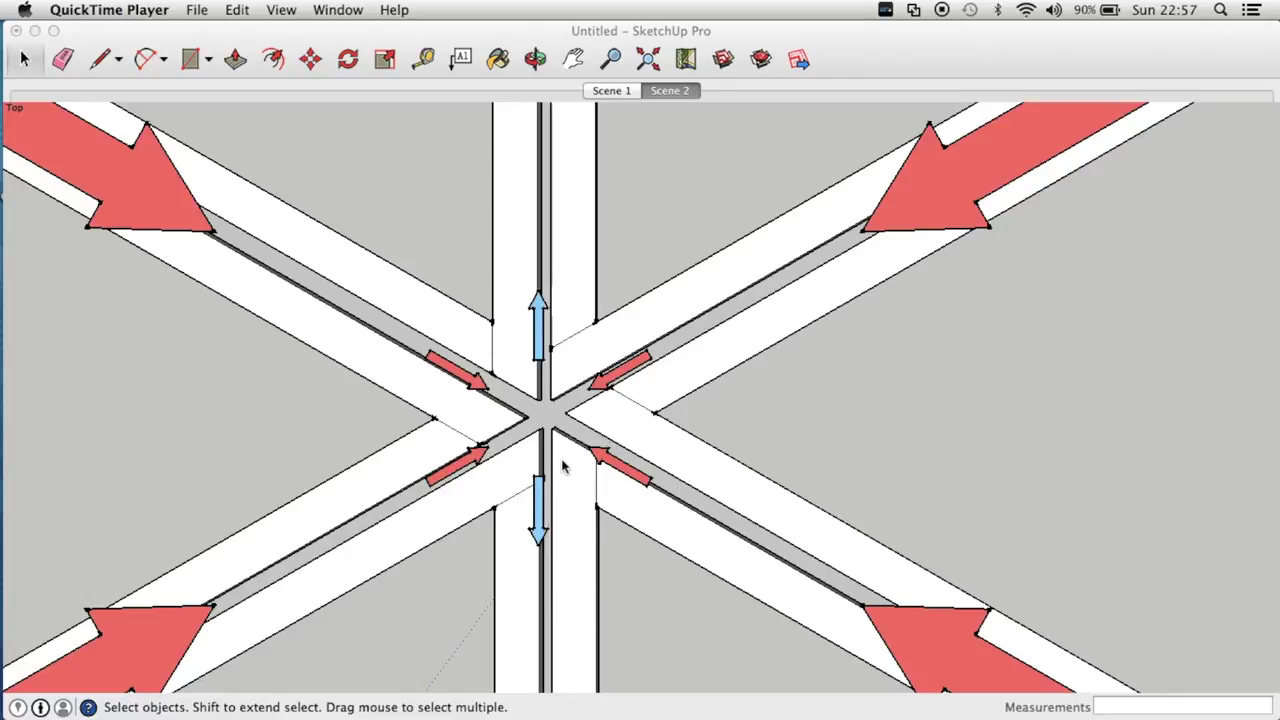
scroll(563, 465, "down", 5)
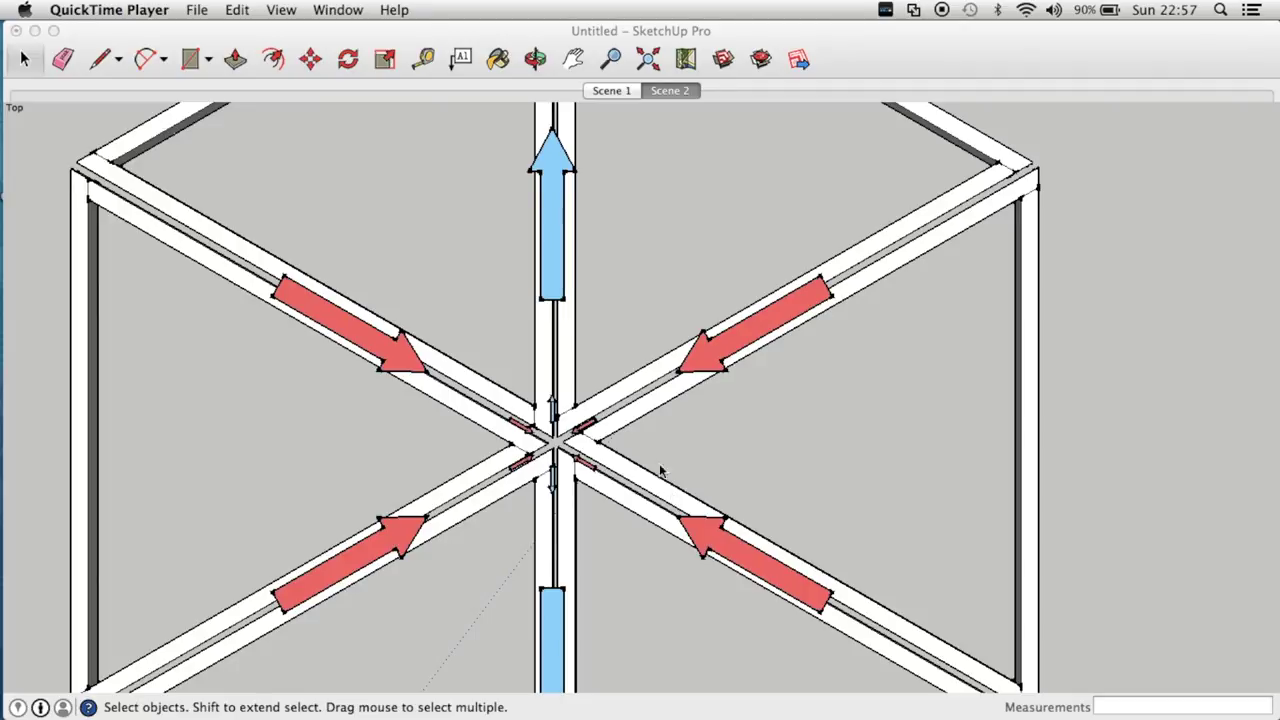
scroll(563, 475, "up", 3)
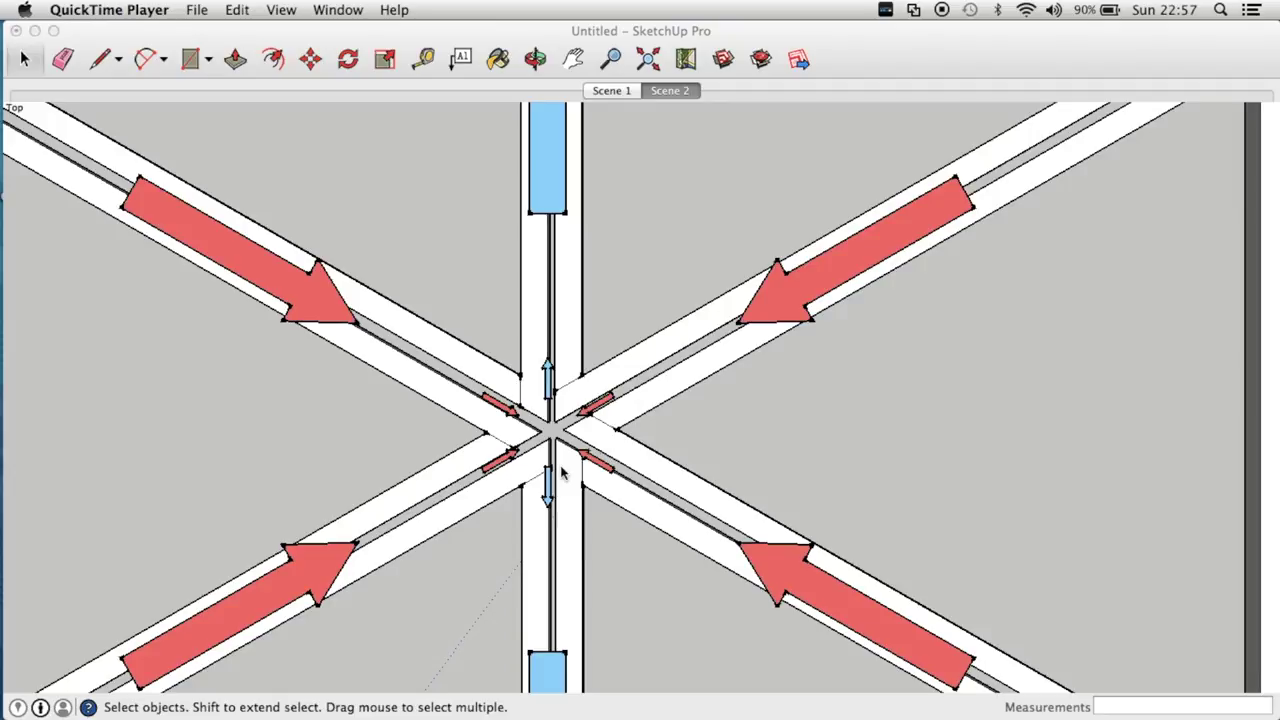
scroll(562, 474, "up", 3)
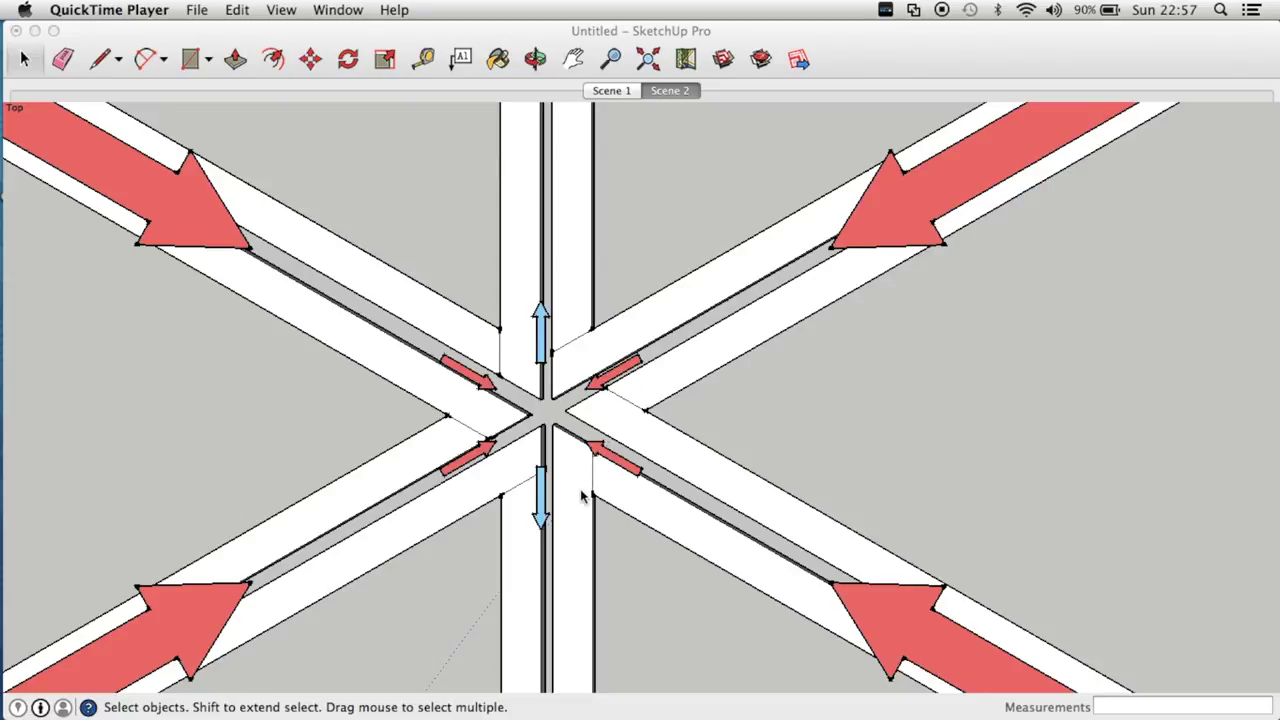
Undo the strut moves with Cmd+Z until all six struts realign at the hub centre.
left_click(805, 335)
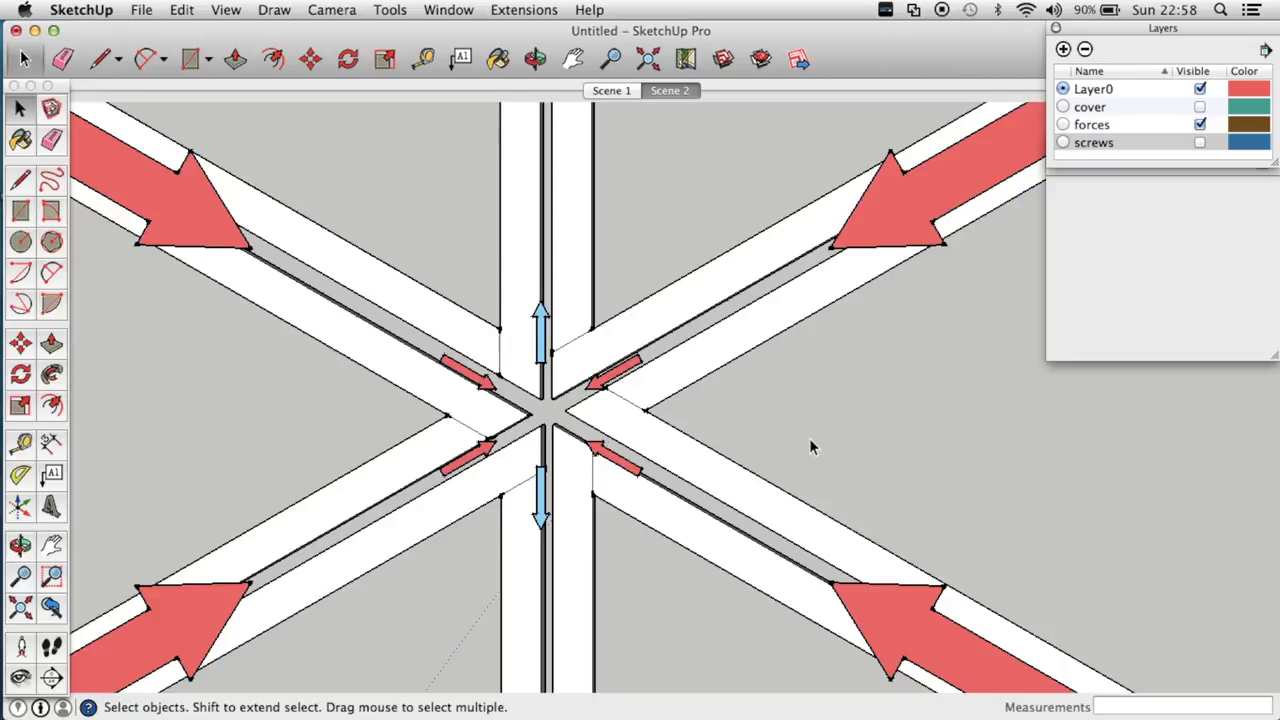
key("super+z")
key("super+z")
key("super+z")
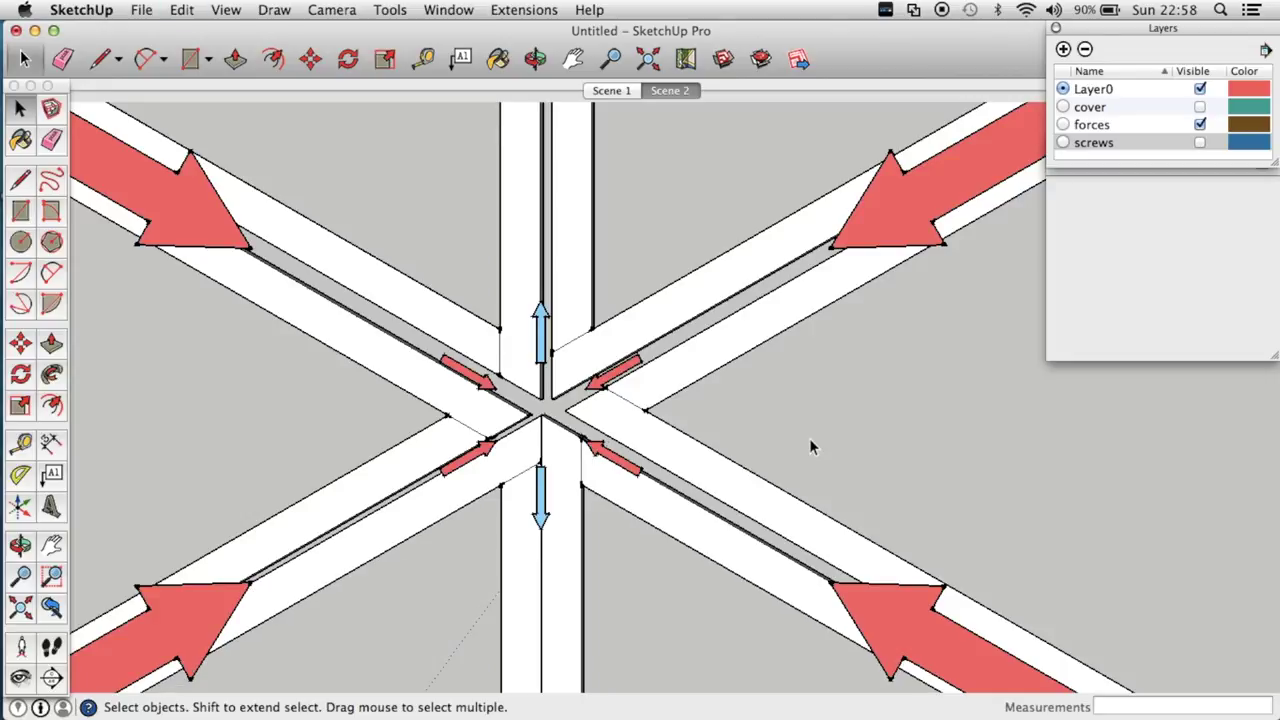
key("super+z")
key("super+z")
key("super+z")
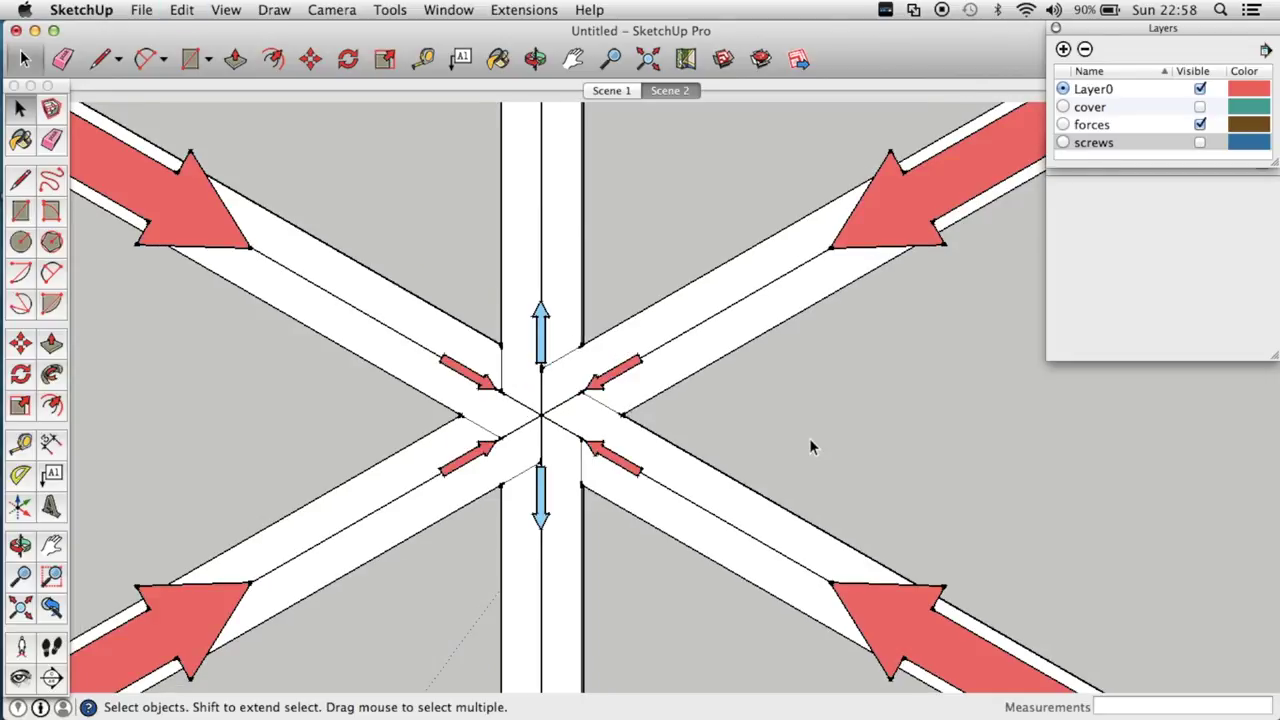
scroll(809, 447, "down", 4)
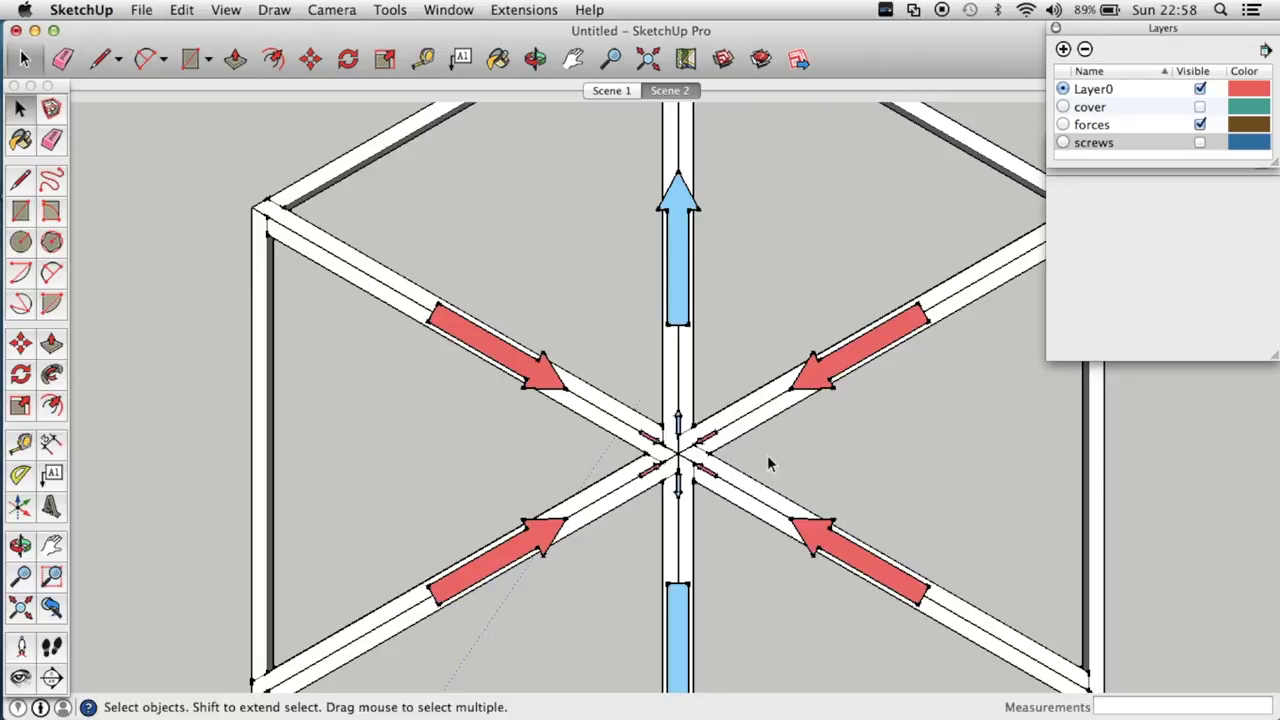
scroll(765, 455, "up", 3)
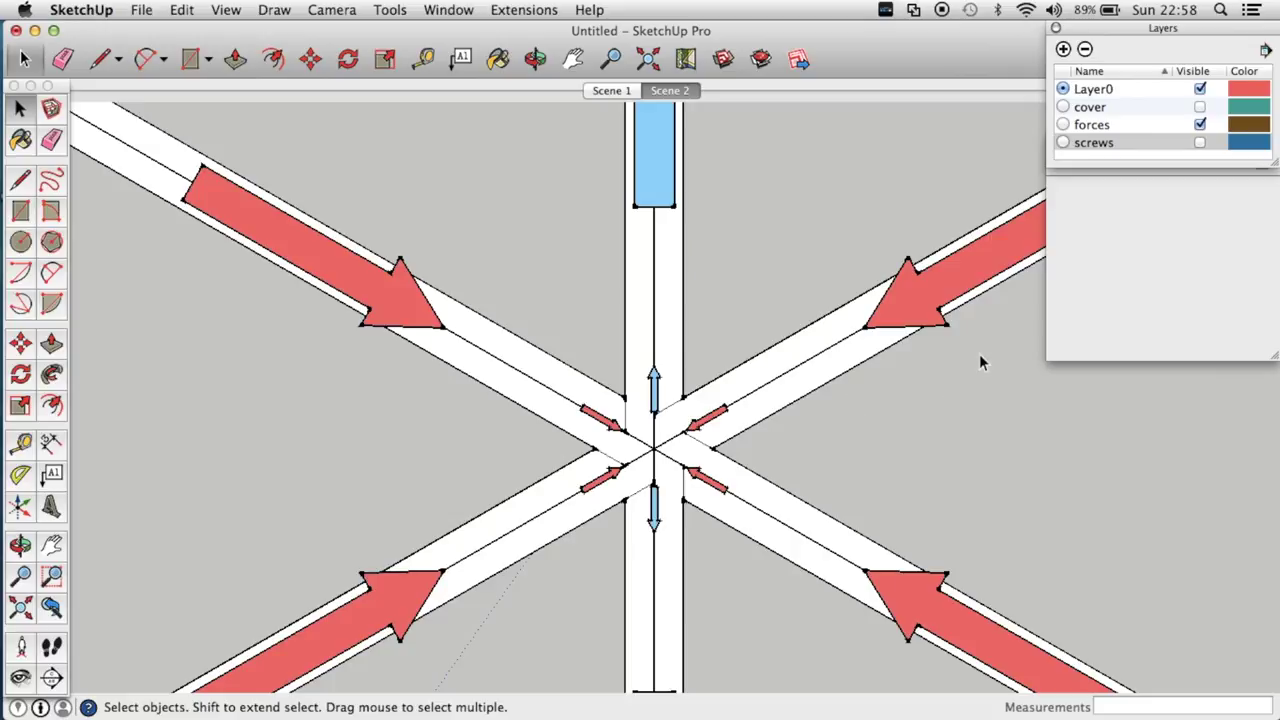
scroll(649, 388, "down", 2)
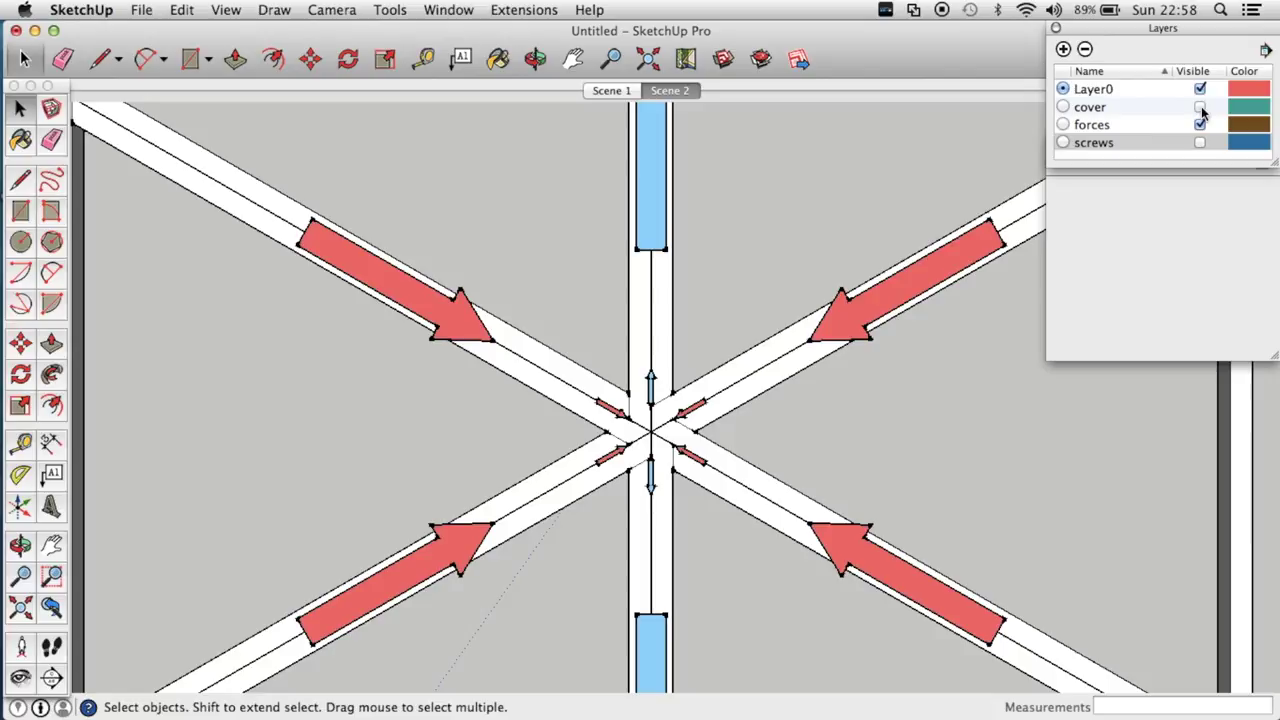
Turn on the cover layer to show the grey cover panels, zooming around the joint.
left_click(1200, 107)
scroll(735, 260, "down", 2)
scroll(729, 262, "down", 1)
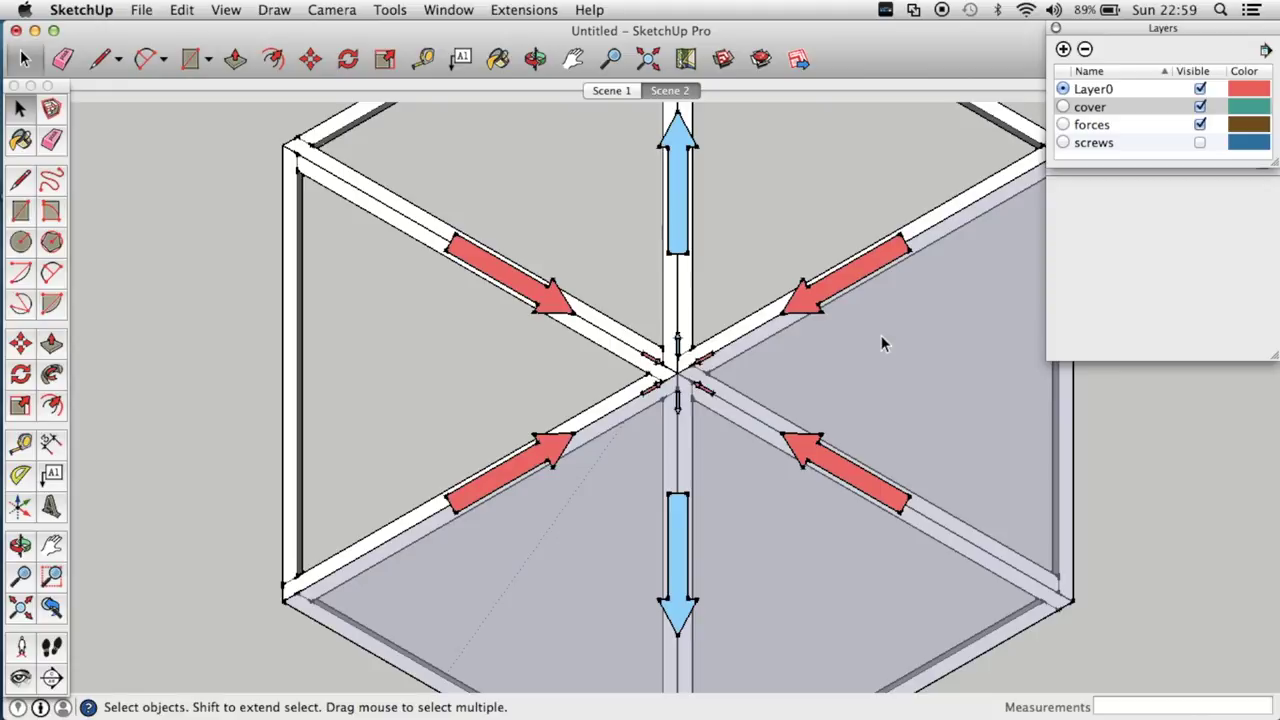
scroll(680, 376, "up", 3)
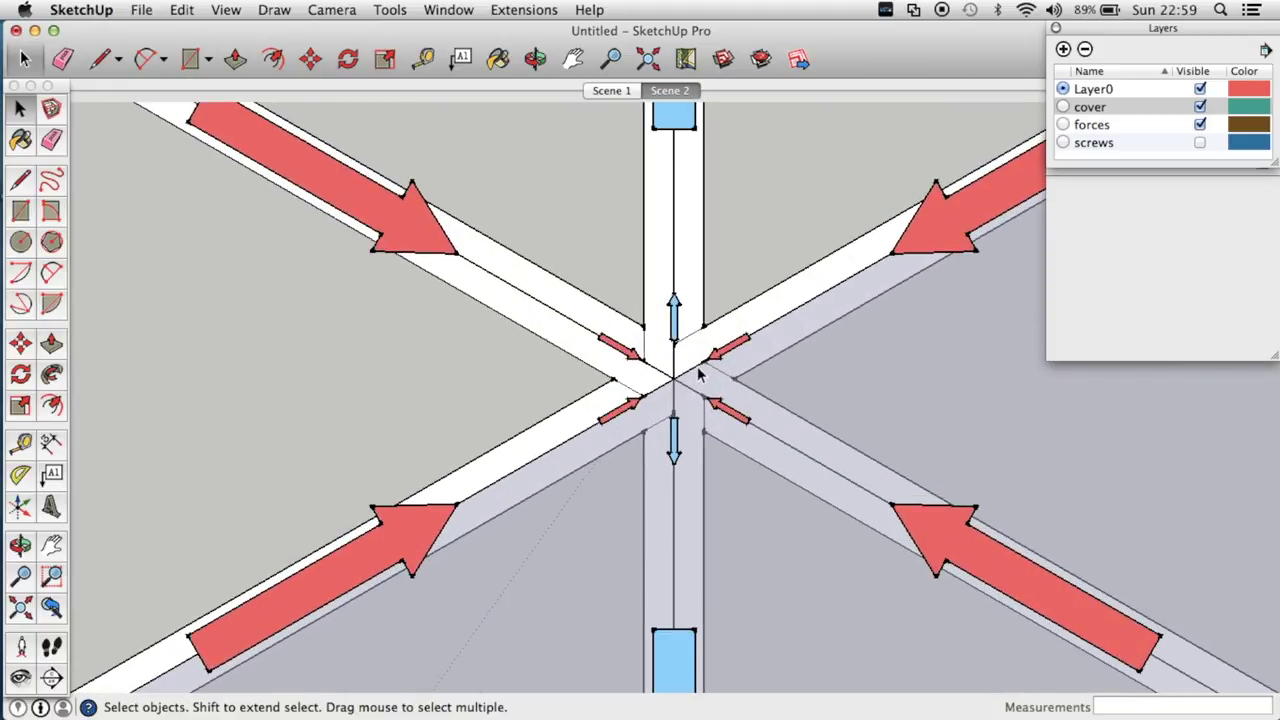
scroll(694, 373, "up", 3)
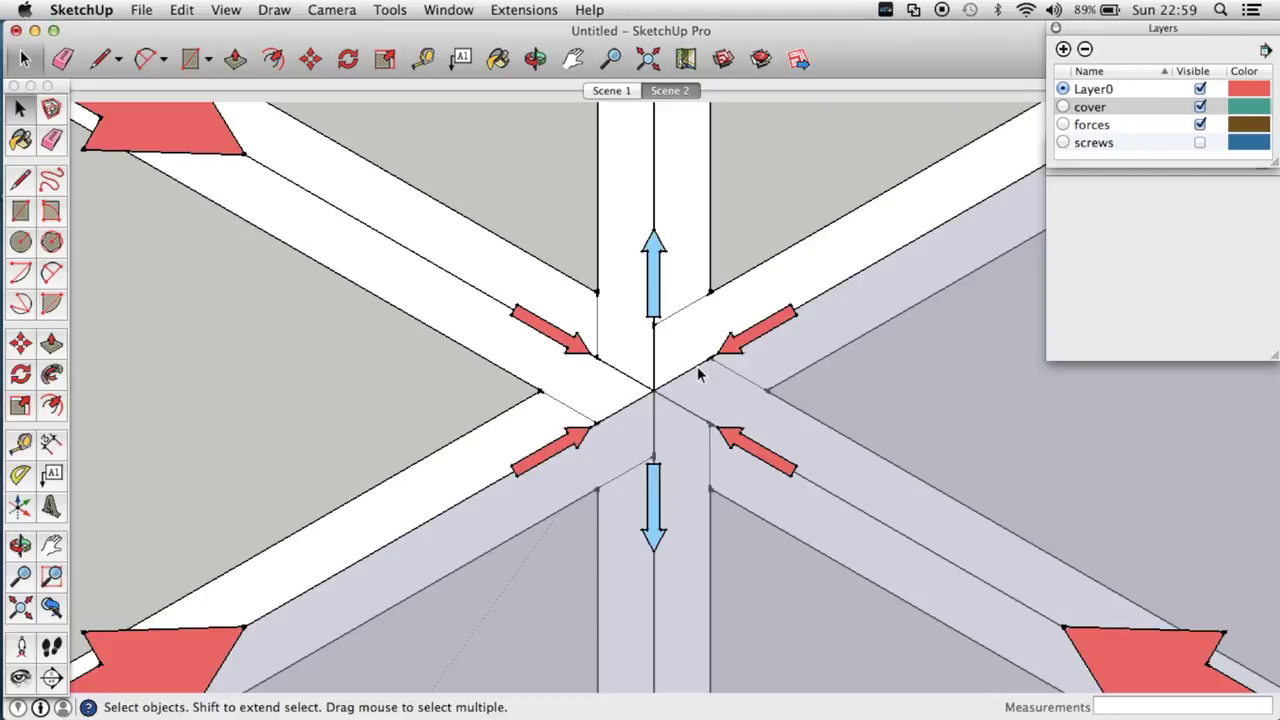
scroll(650, 371, "down", 3)
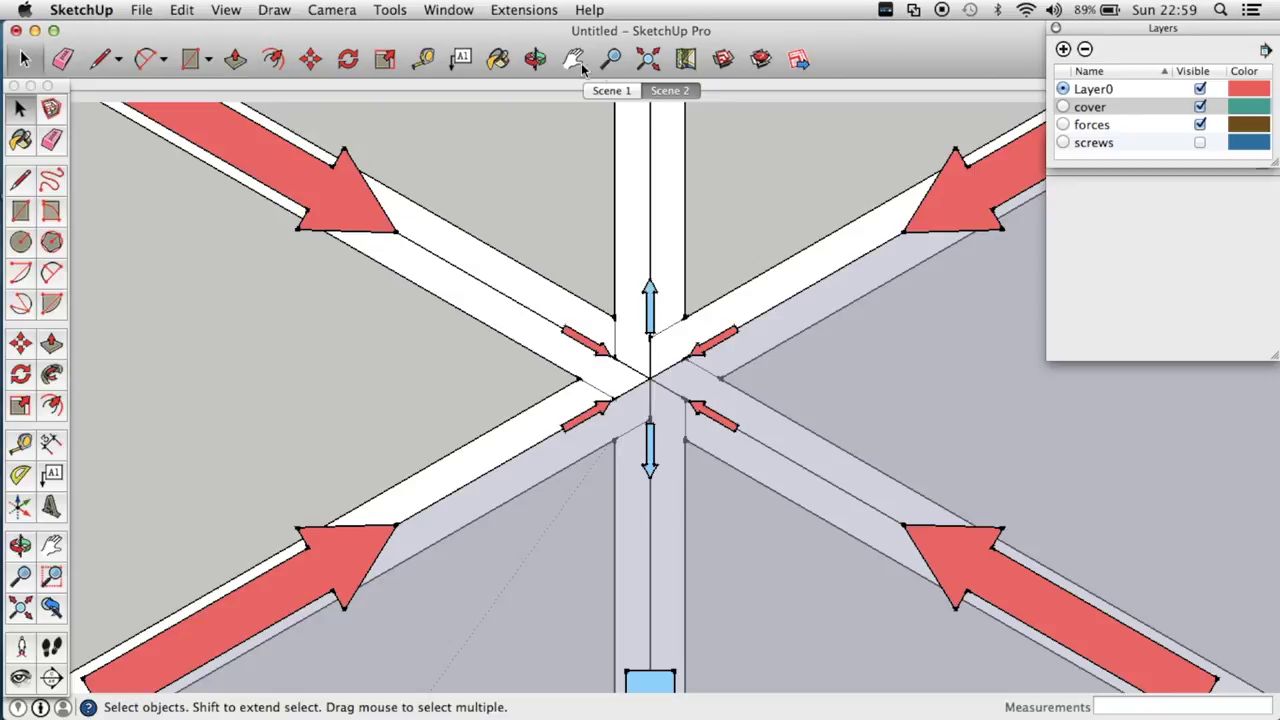
left_click(536, 62)
left_click_drag(577, 423, 612, 475)
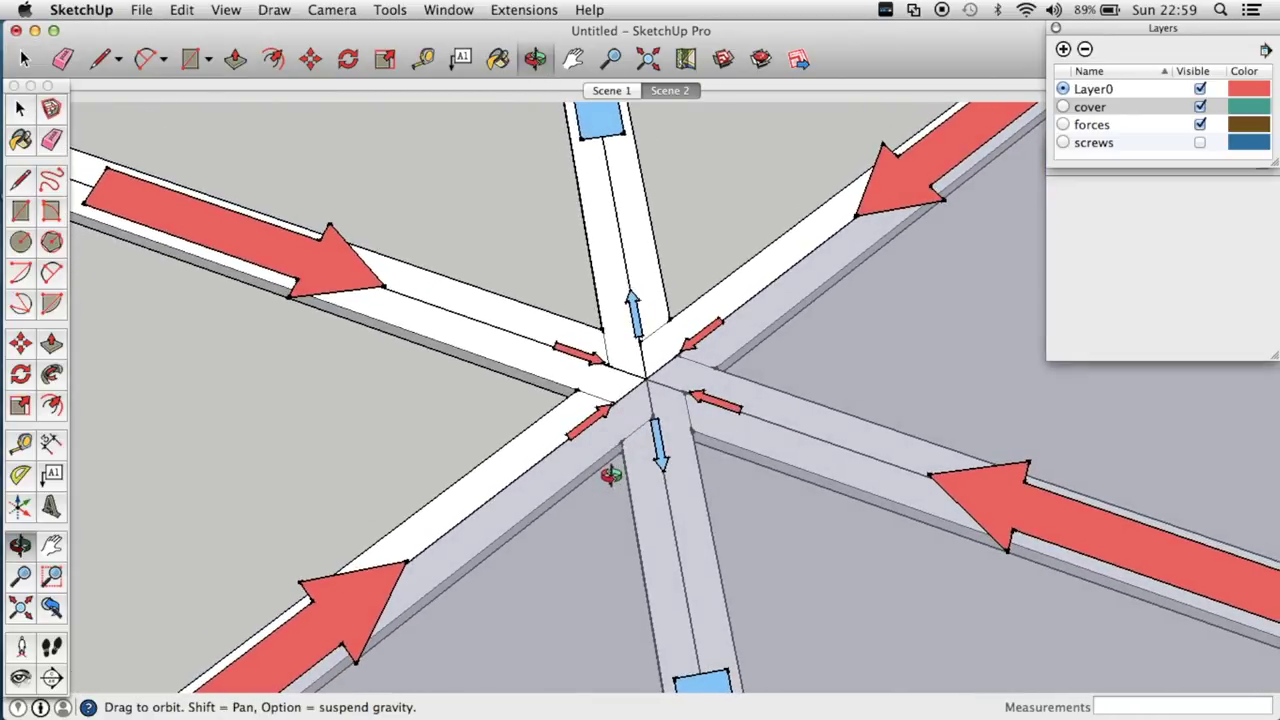
scroll(690, 400, "up", 3)
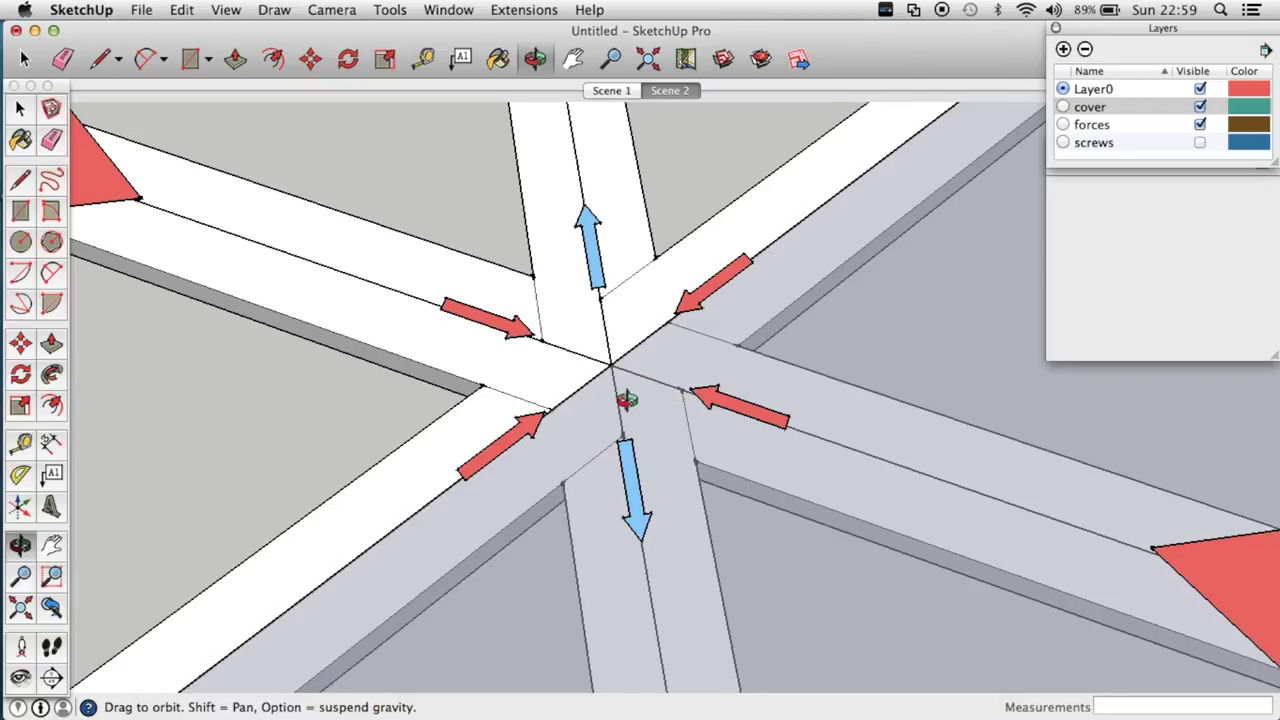
scroll(628, 402, "down", 2)
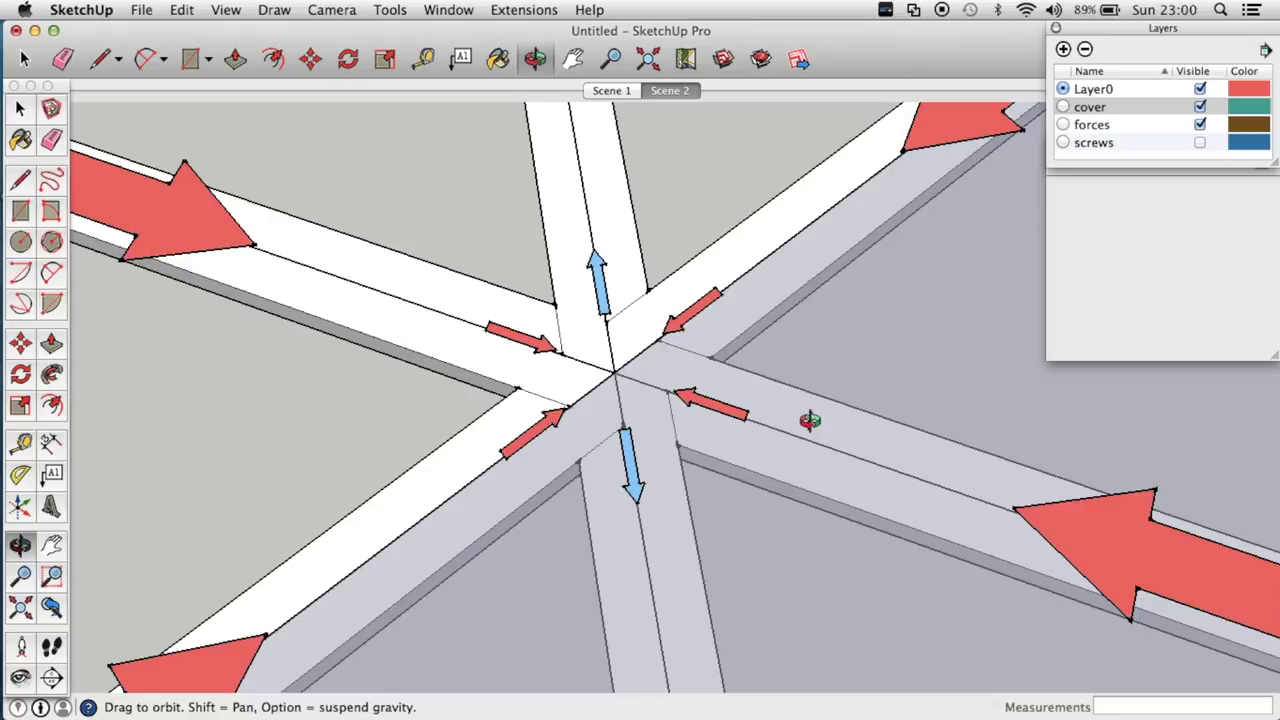
scroll(650, 393, "down", 3)
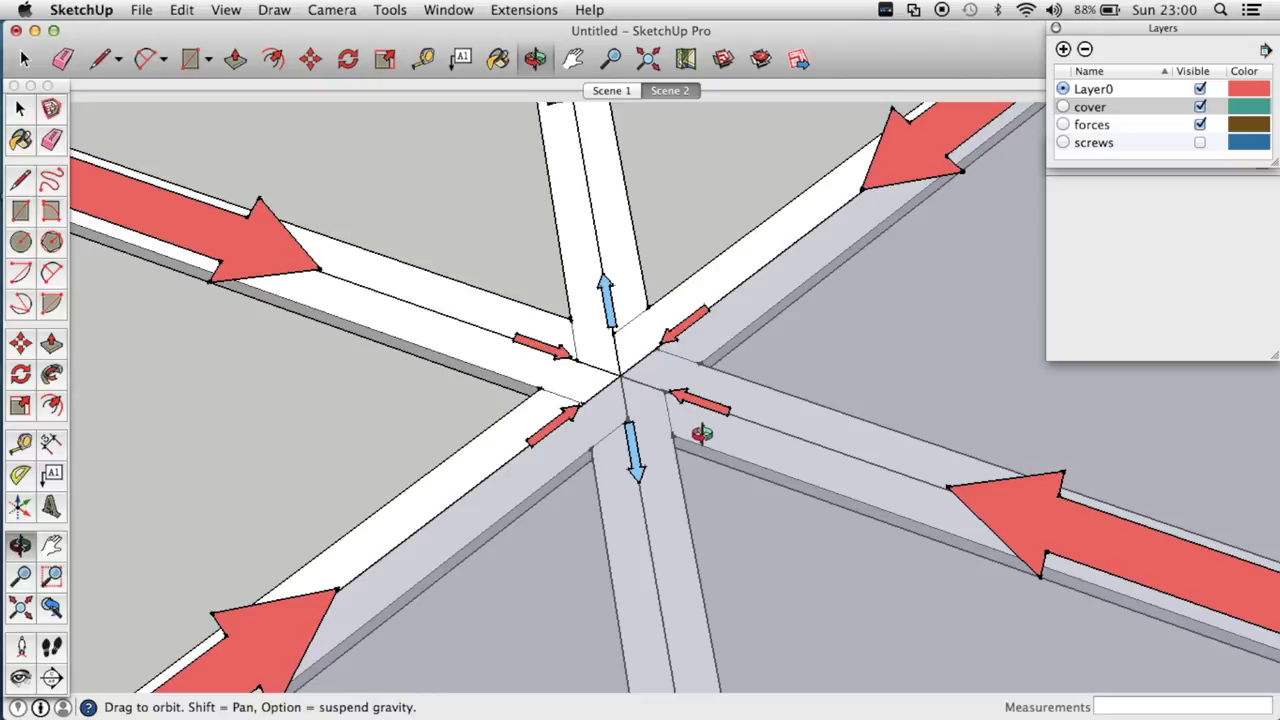
Orbit to a top-down view of the hub and its force arrows.
scroll(704, 416, "up", 2)
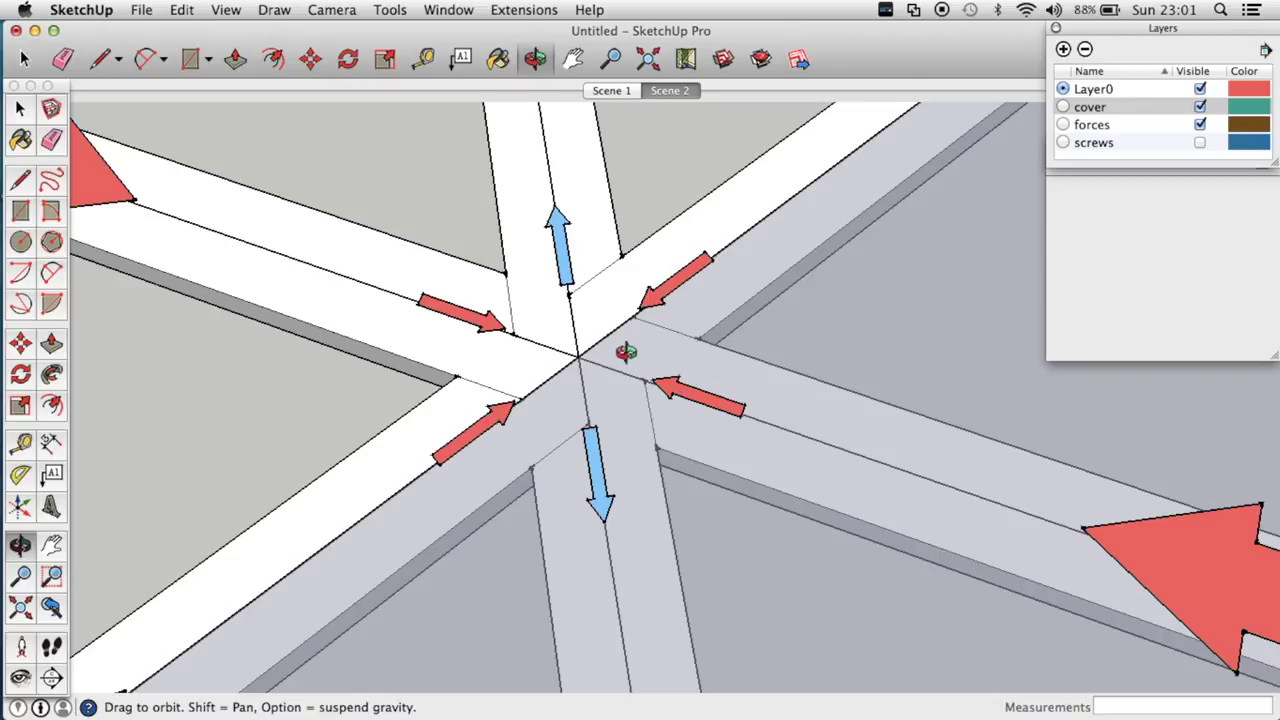
scroll(612, 358, "down", 3)
left_click_drag(588, 370, 588, 330)
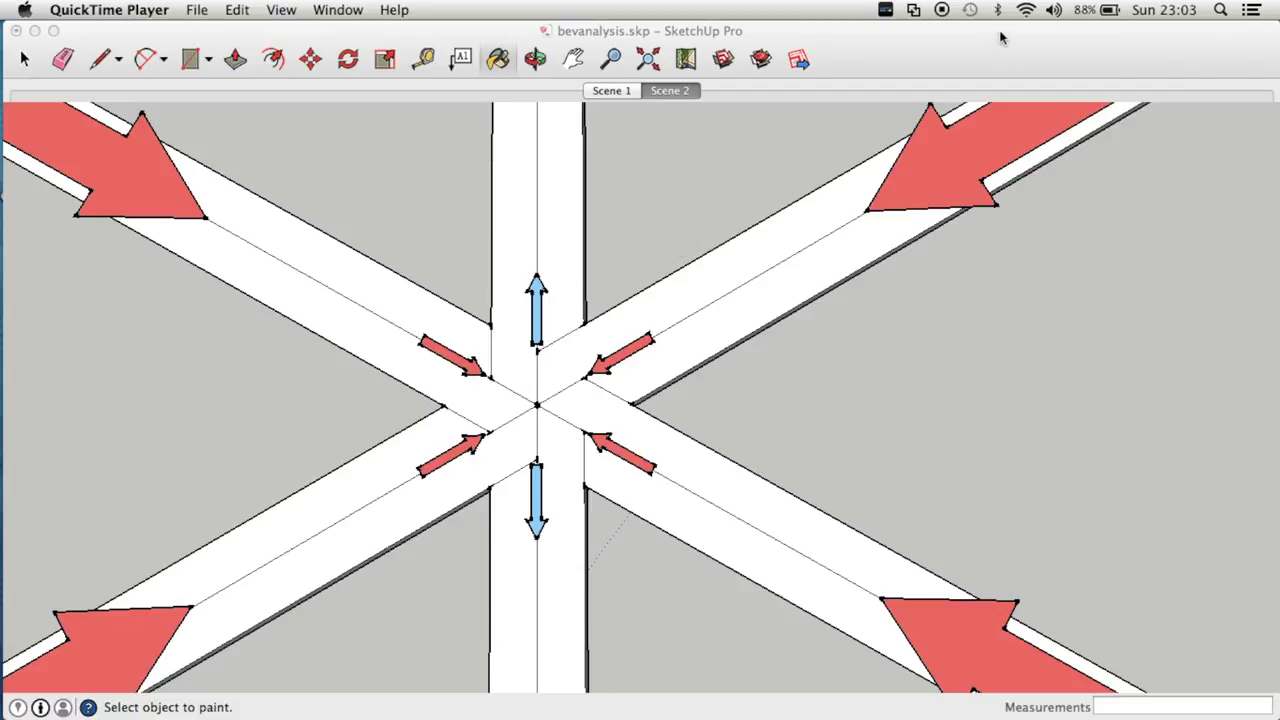
left_click(998, 38)
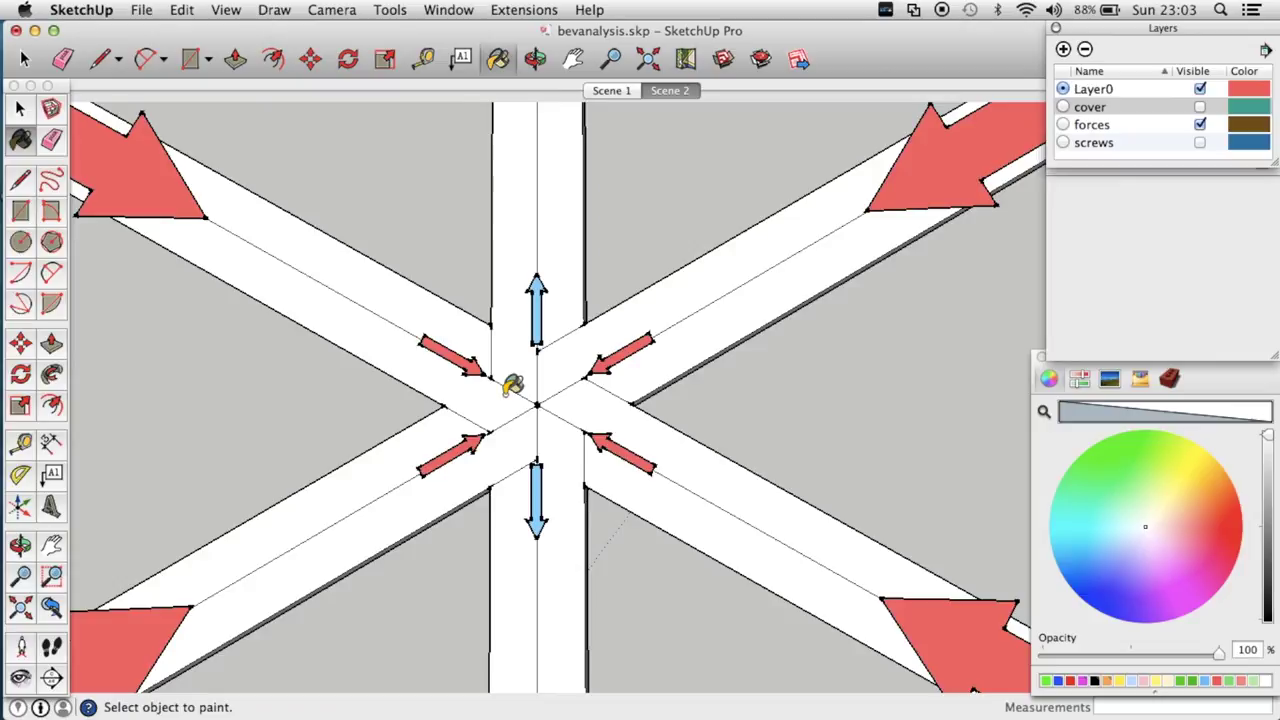
Paint the lower-right and upper-right struts light blue, then undo the paint.
scroll(512, 385, "down", 2)
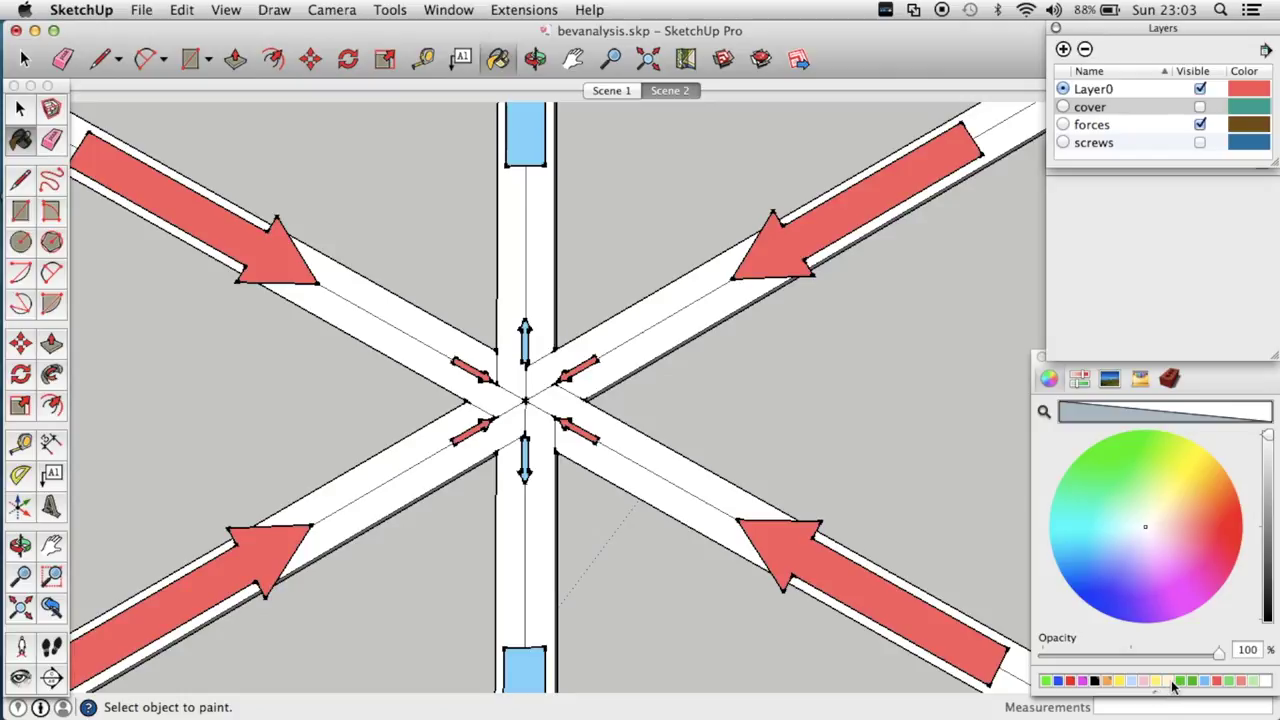
left_click(1206, 684)
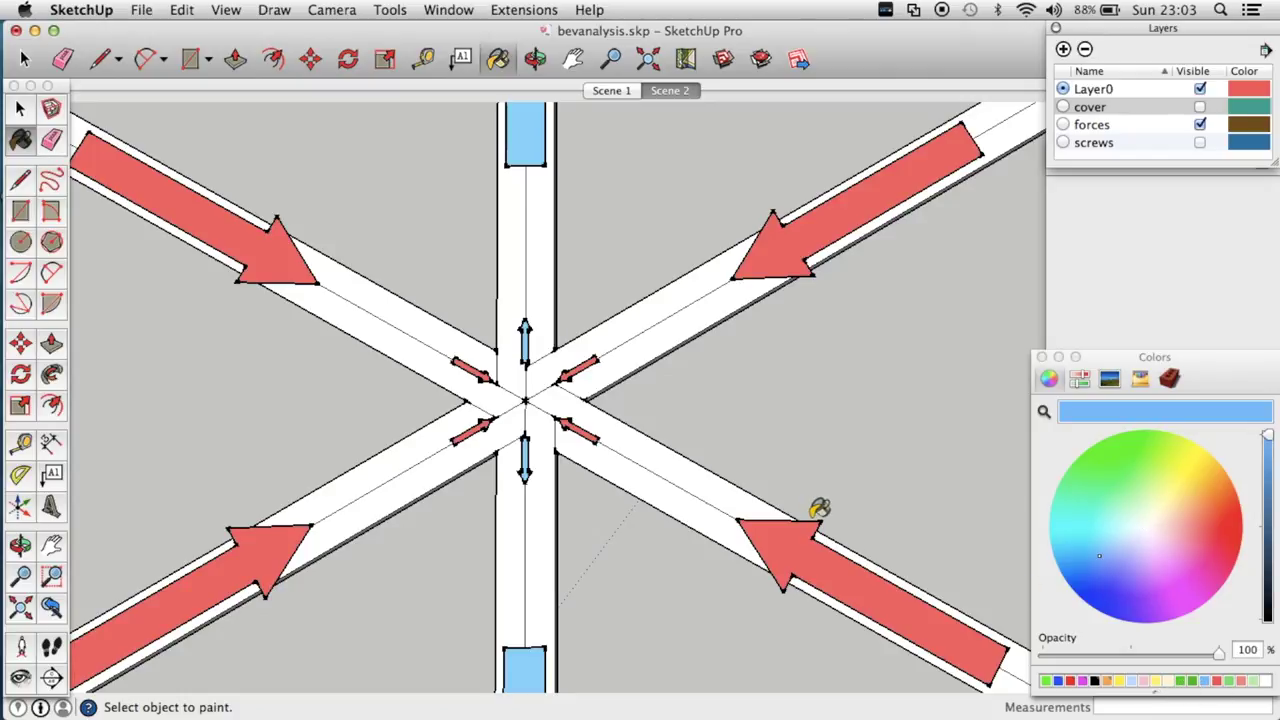
scroll(688, 455, "up", 3)
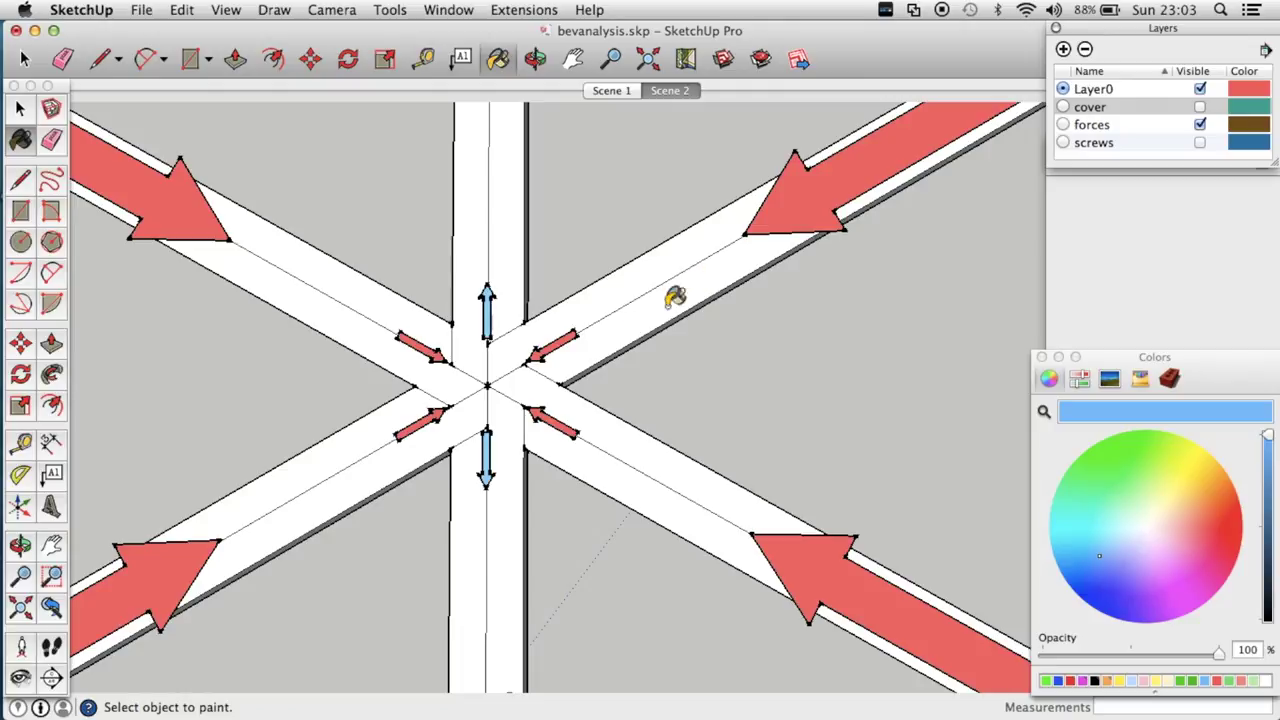
left_click(538, 382)
left_click(586, 356)
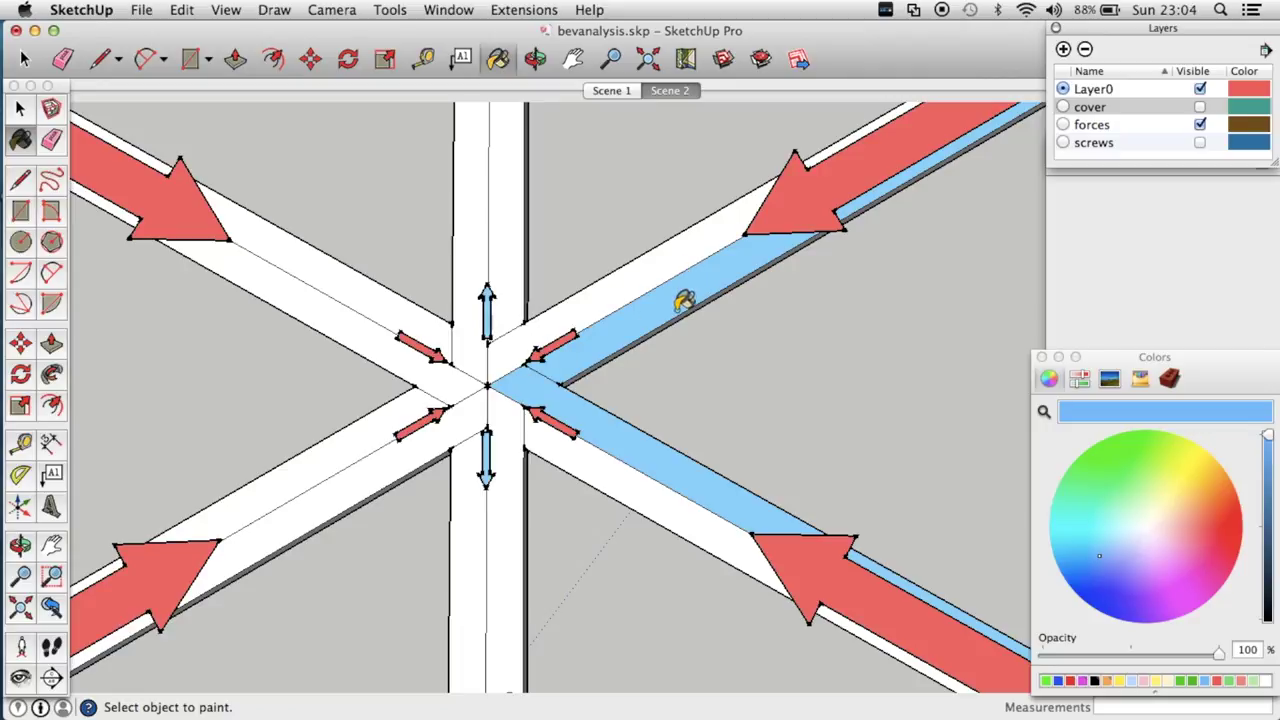
key("super+z")
key("super+z")
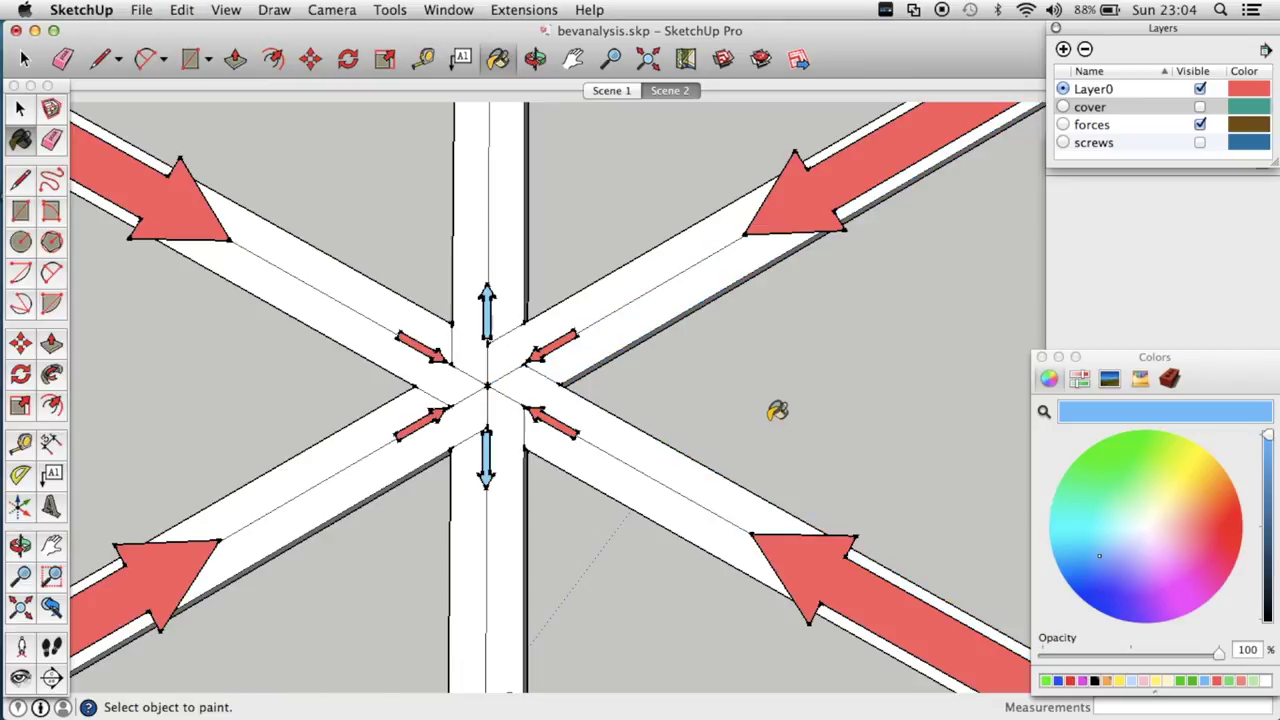
Paint the lower-right and upper-left struts blue.
left_click(626, 478)
left_click(626, 449)
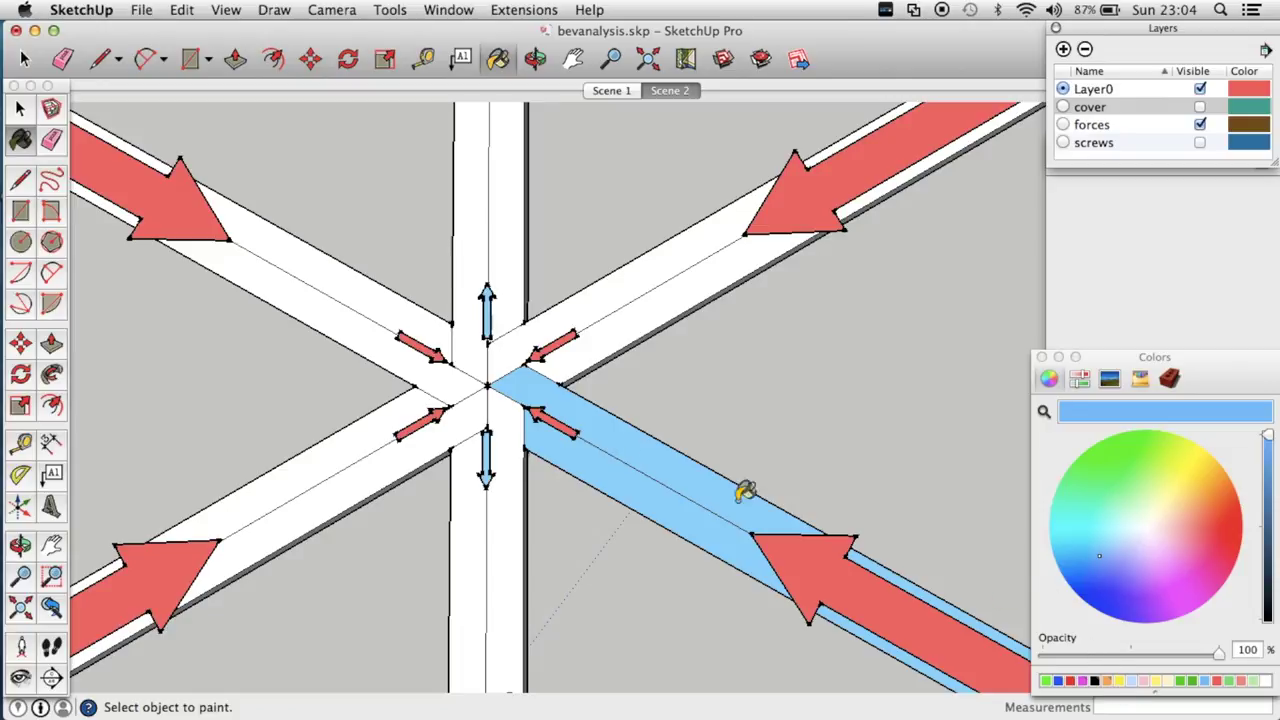
left_click(350, 280)
left_click(340, 299)
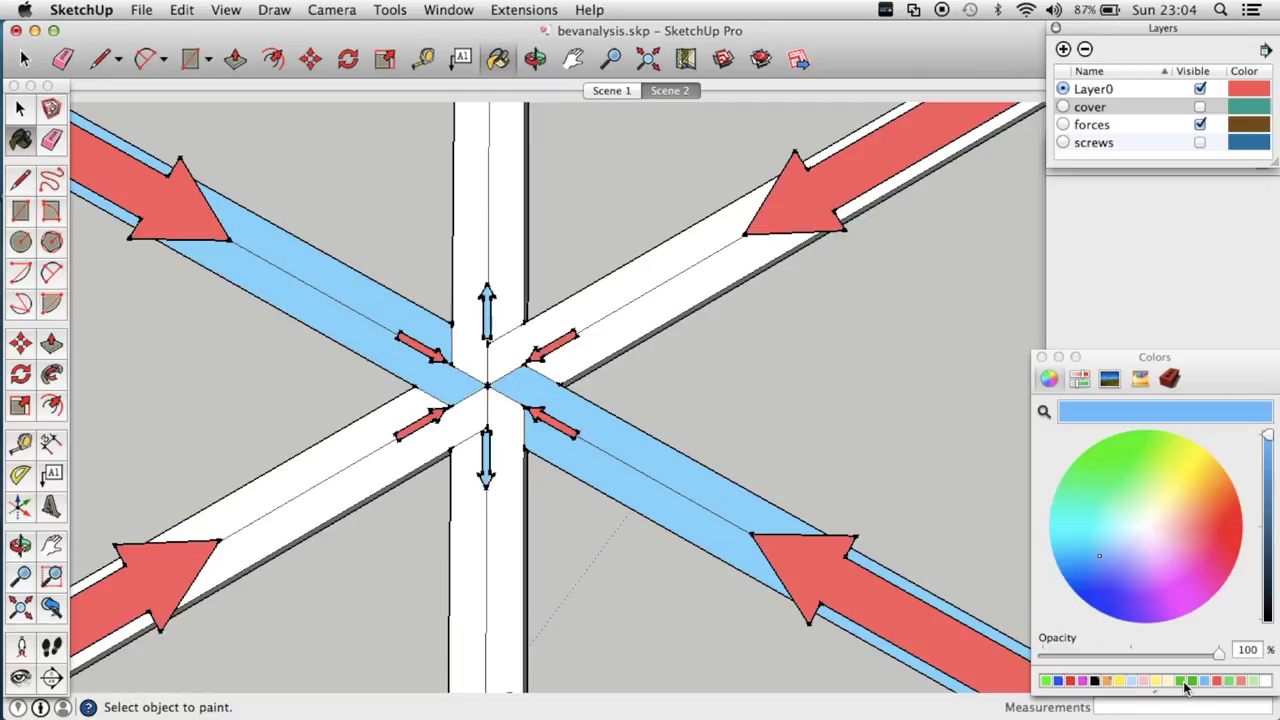
Paint the upper-right and lower-left struts green.
left_click(1229, 682)
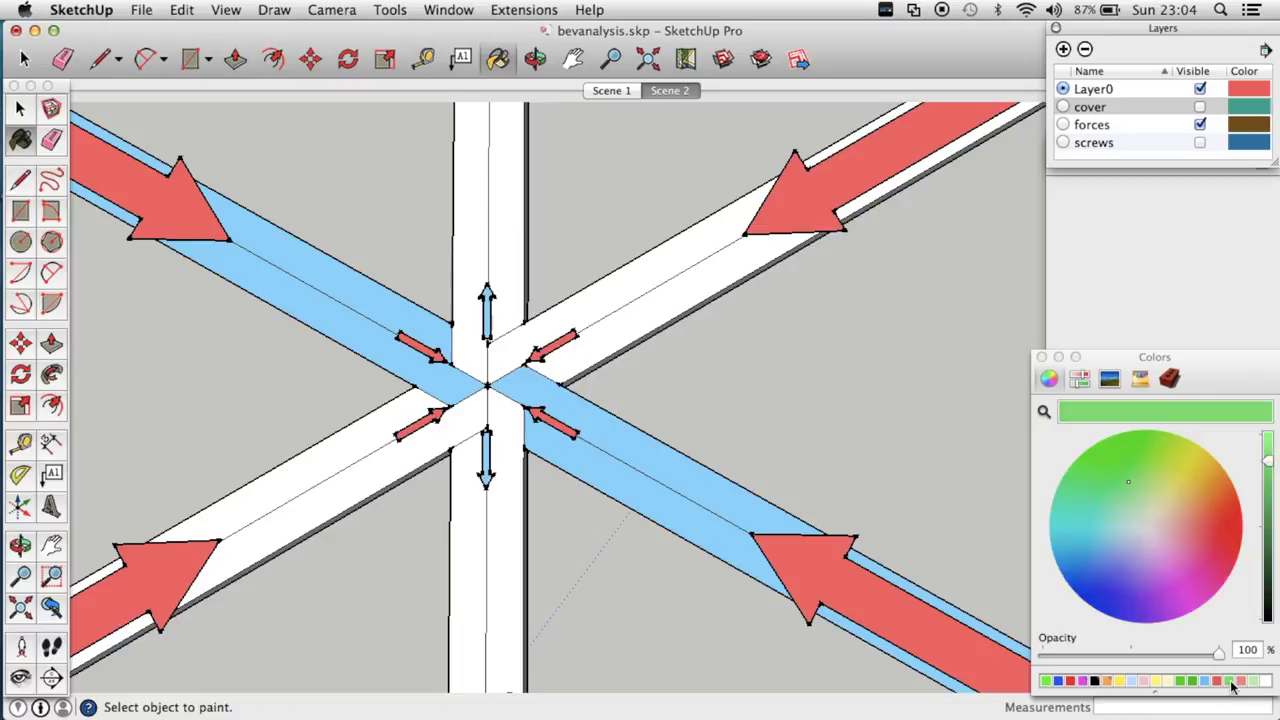
left_click(630, 320)
left_click(602, 296)
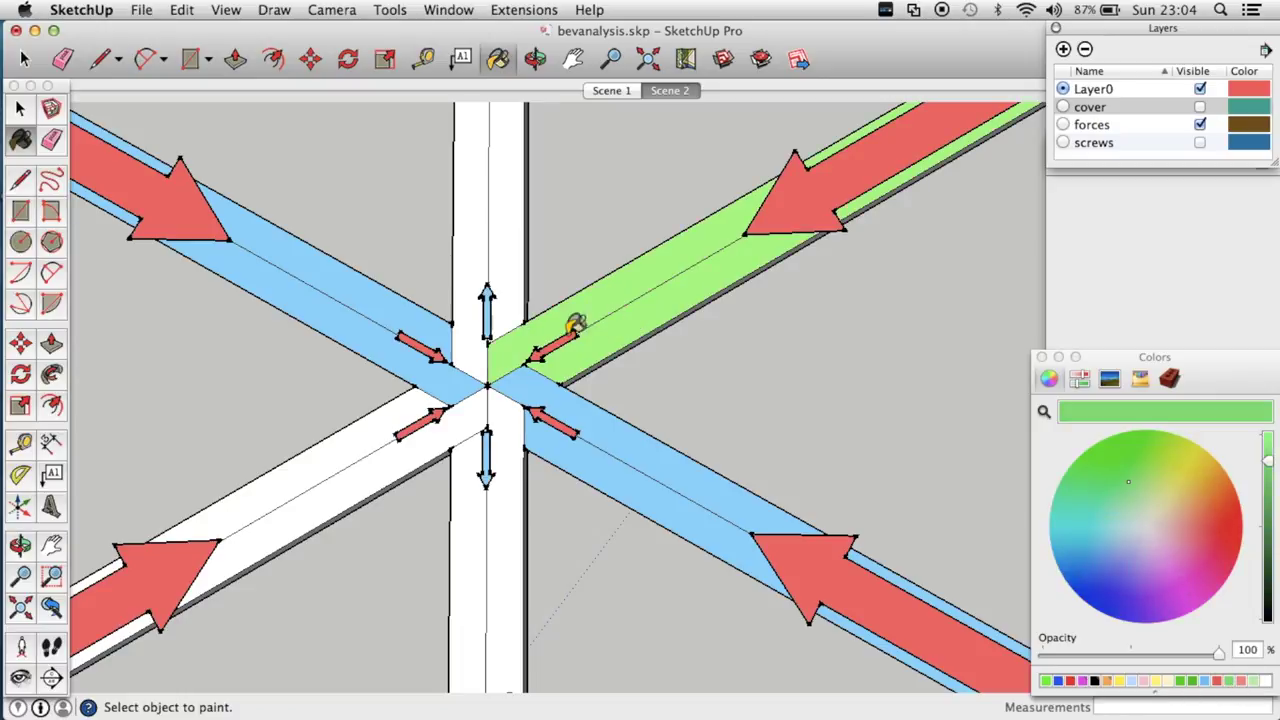
left_click(382, 455)
left_click(365, 448)
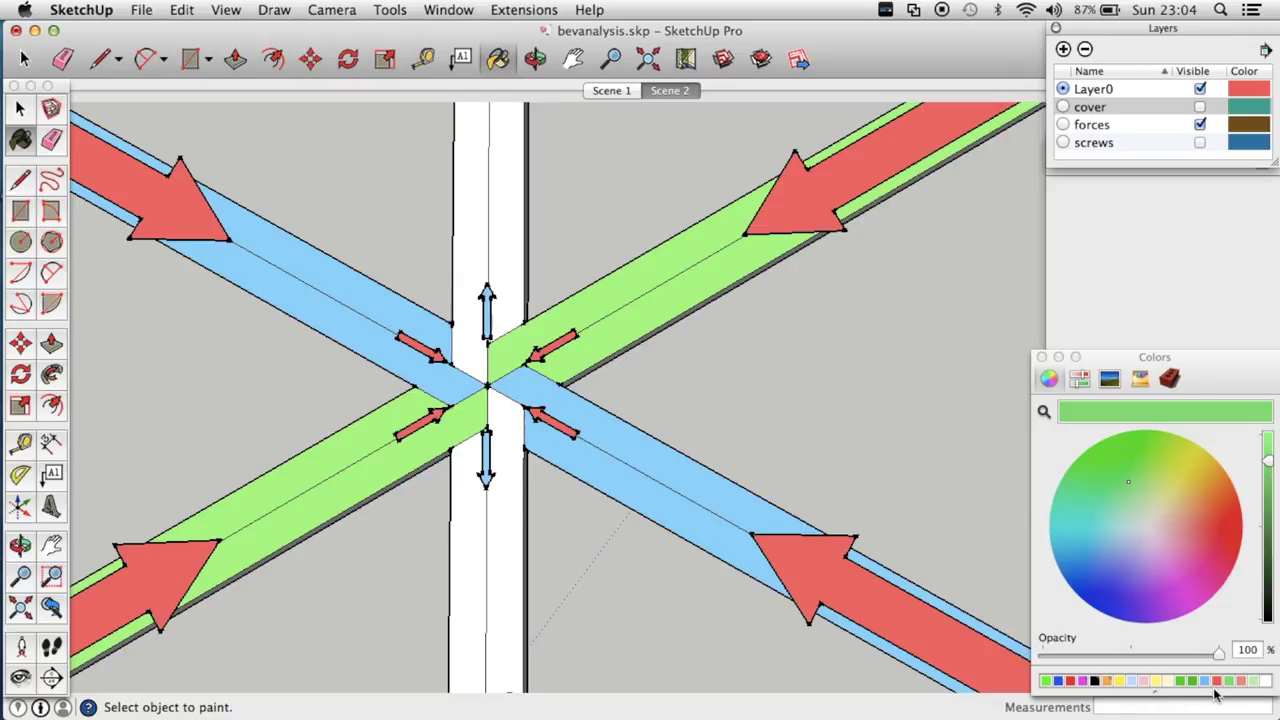
Paint both faces of the upper and lower vertical struts pink.
left_click(1244, 680)
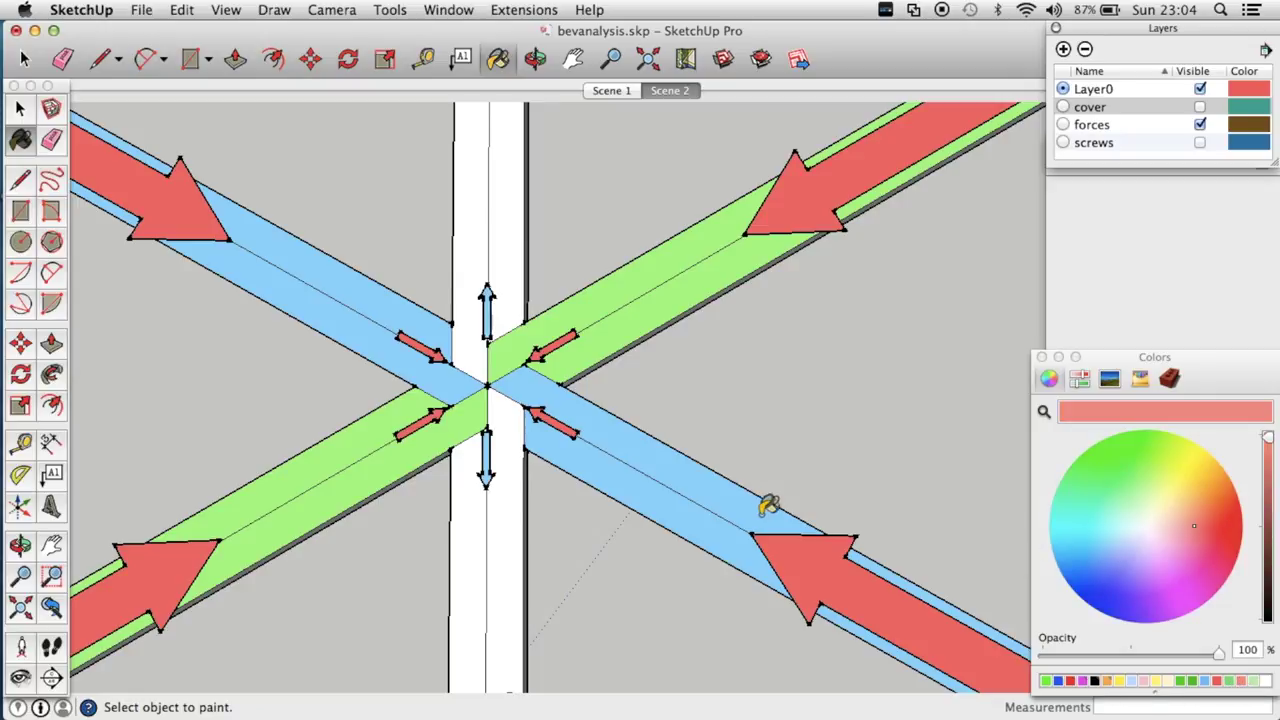
left_click(512, 524)
left_click(474, 520)
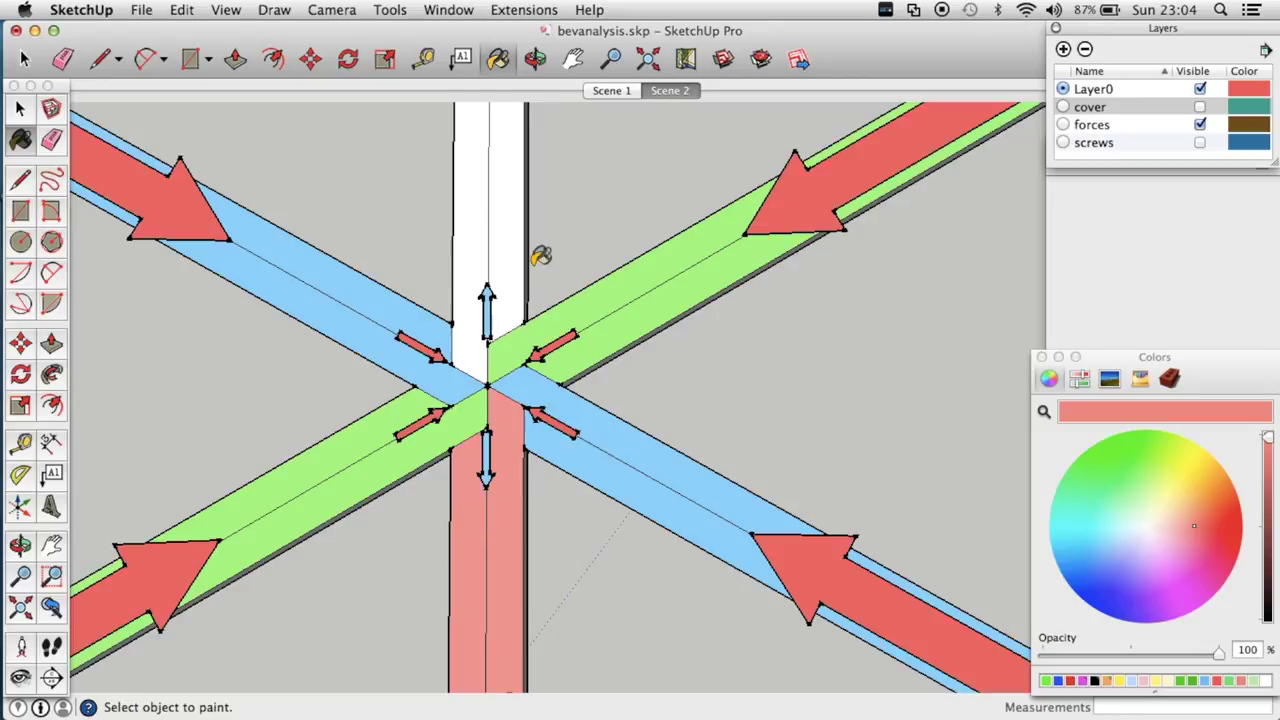
left_click(503, 222)
left_click(484, 214)
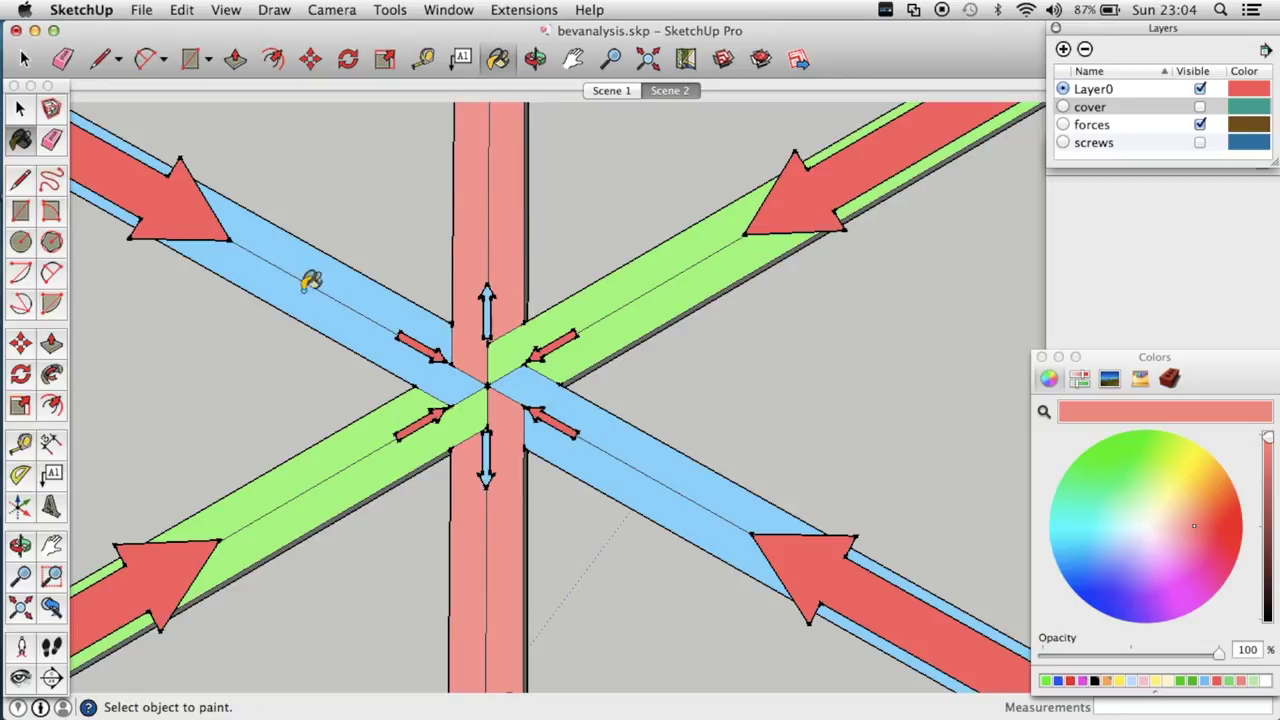
Make the screws layer visible at the hub and return to the Select tool.
scroll(545, 412, "up", 2)
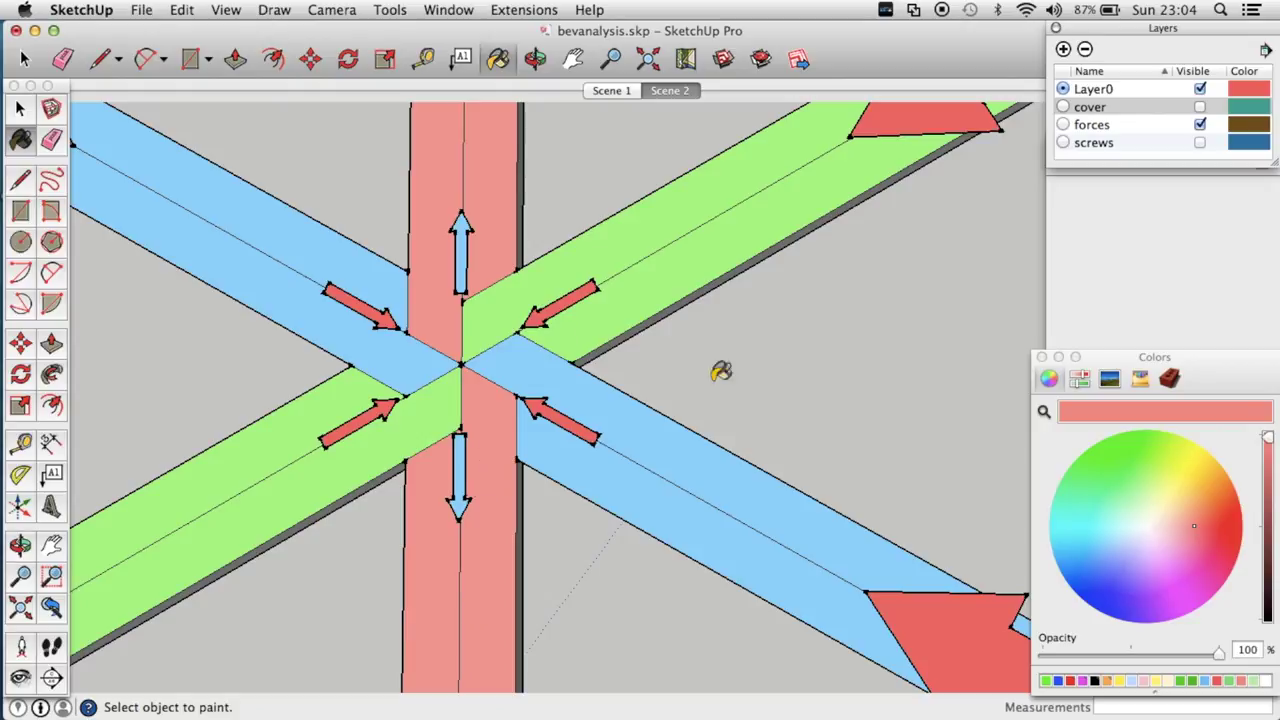
left_click(1200, 144)
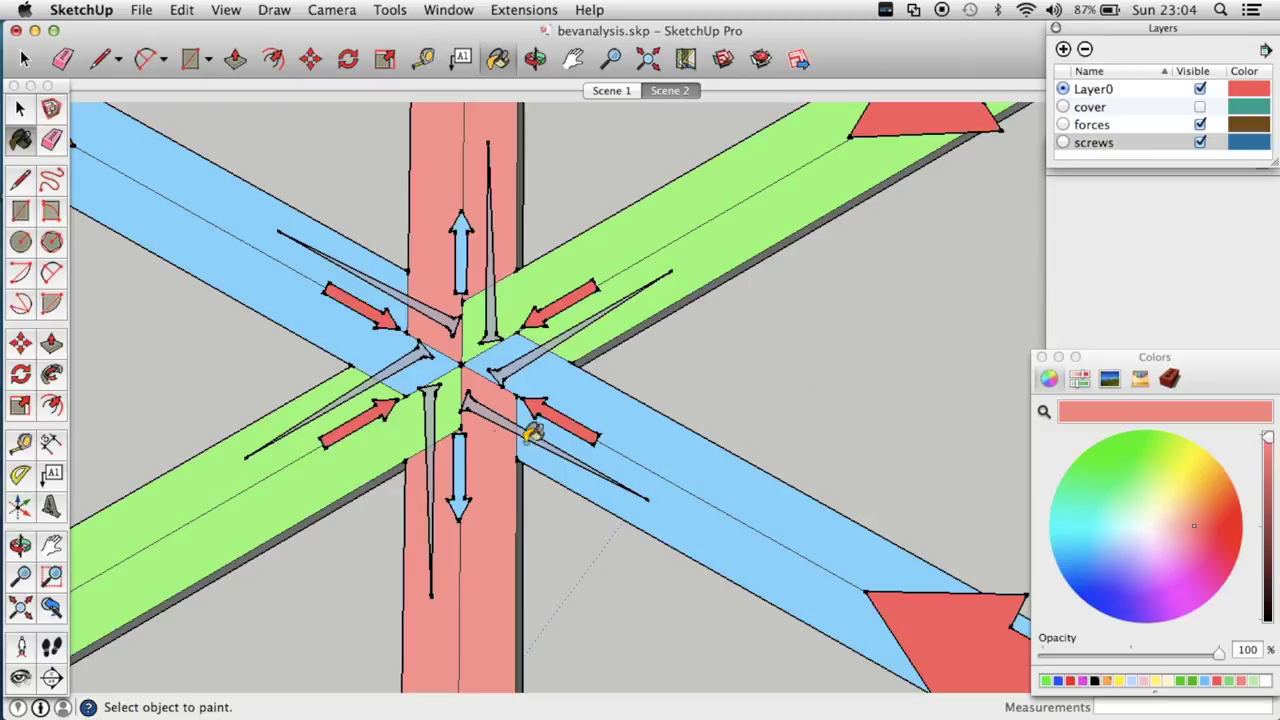
left_click(24, 59)
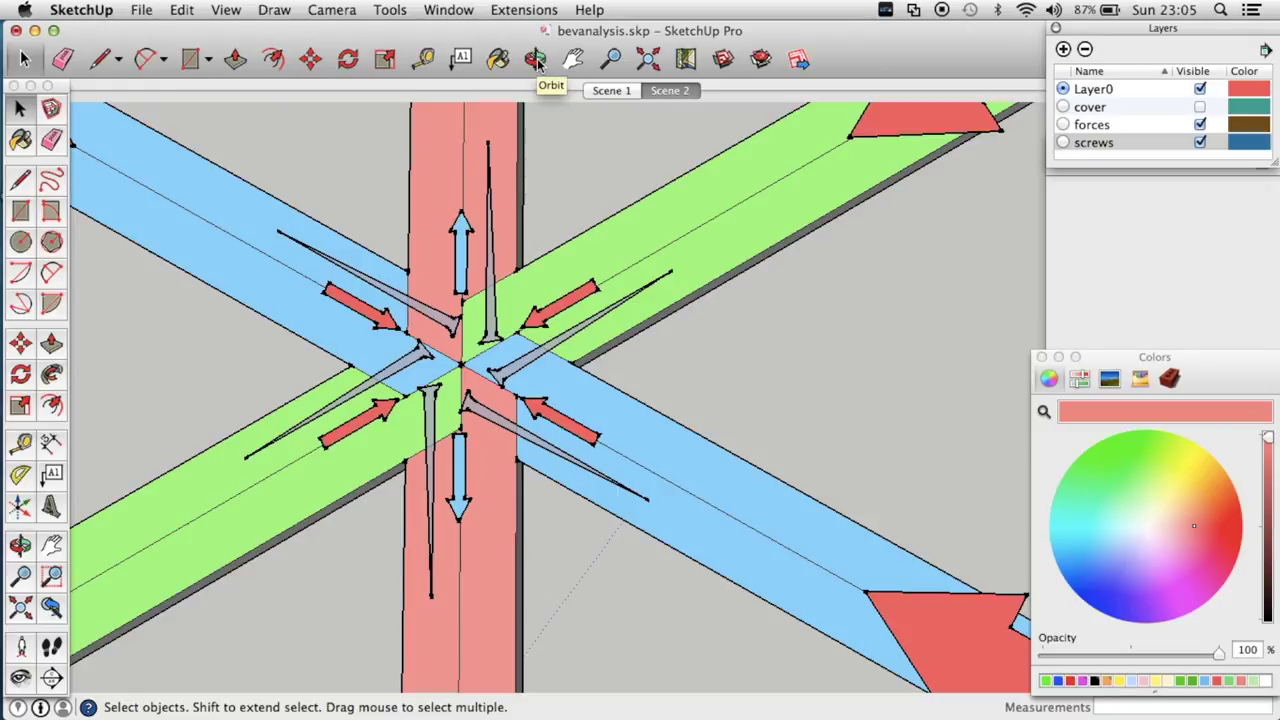
left_click(573, 59)
left_click_drag(358, 385, 484, 393)
scroll(575, 372, "down", 3)
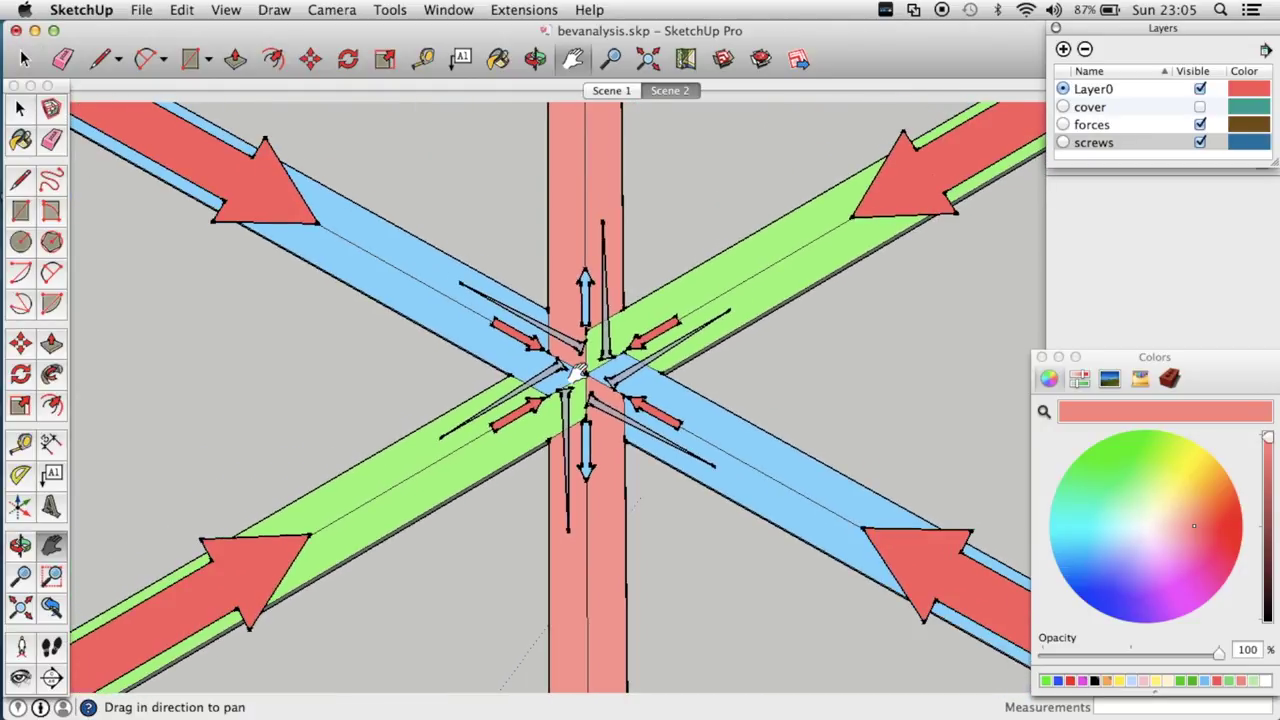